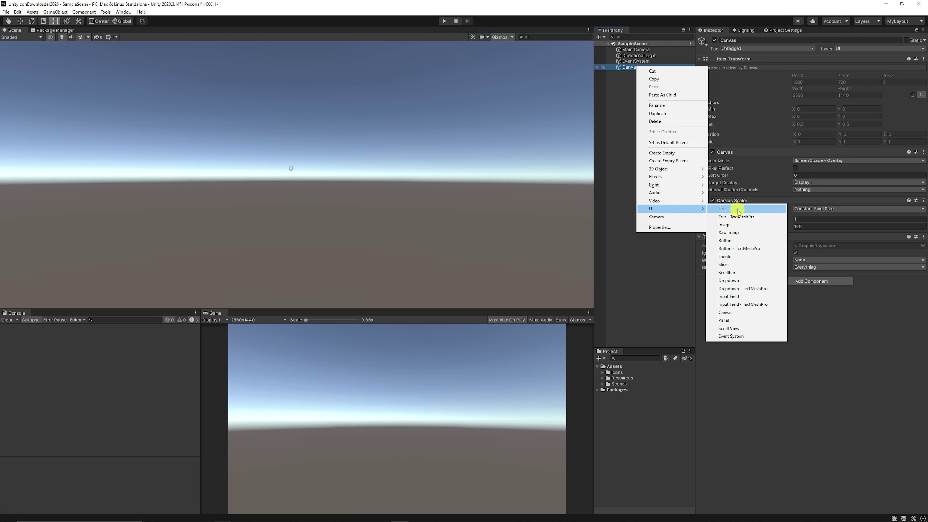
Create a UI Image under the canvas and search the icon downloader for 'apple'
left_click(734, 224)
scroll(271, 174, "up", 8)
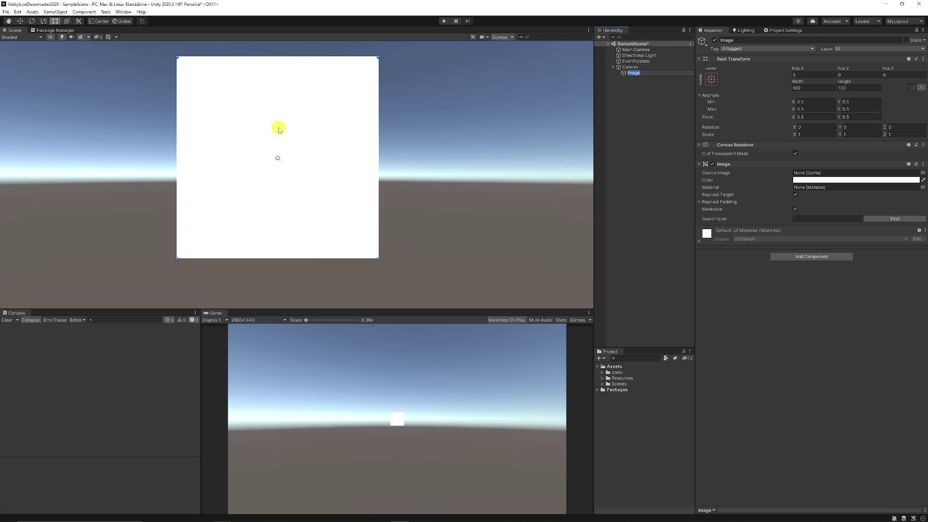
left_click(822, 219)
type("apple")
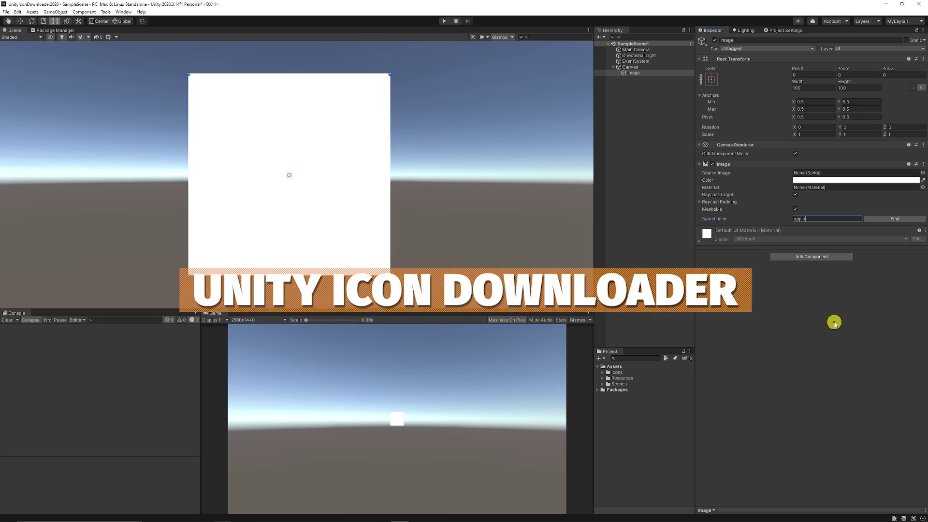
left_click(895, 219)
left_click_drag(370, 113, 783, 131)
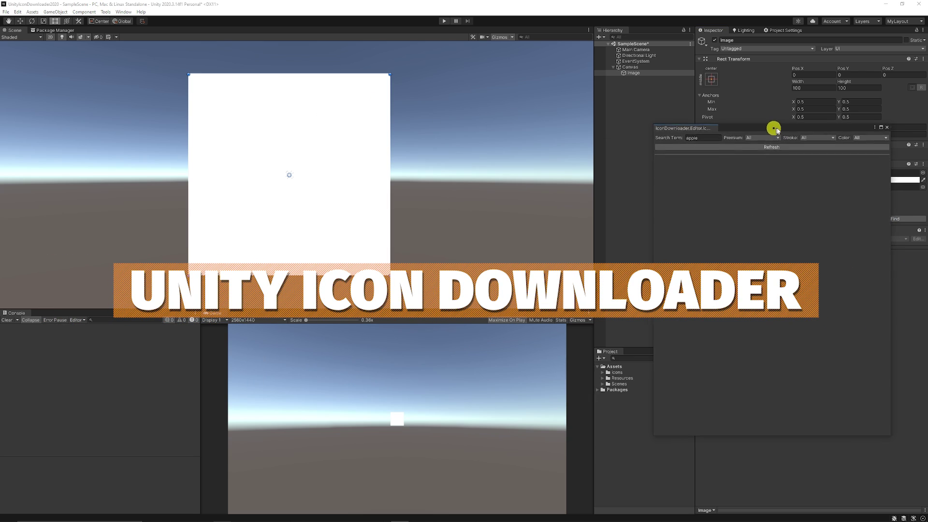
scroll(895, 356, "down", 5)
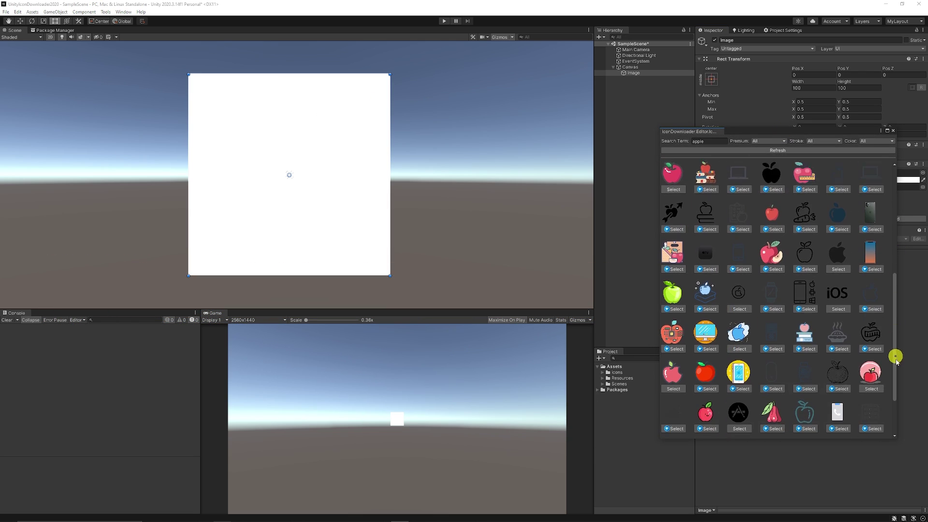
Download the red apple icon onto the Image in 512 and 1024 sizes
left_click(874, 328)
left_click(854, 394)
left_click(870, 393)
left_click(878, 407)
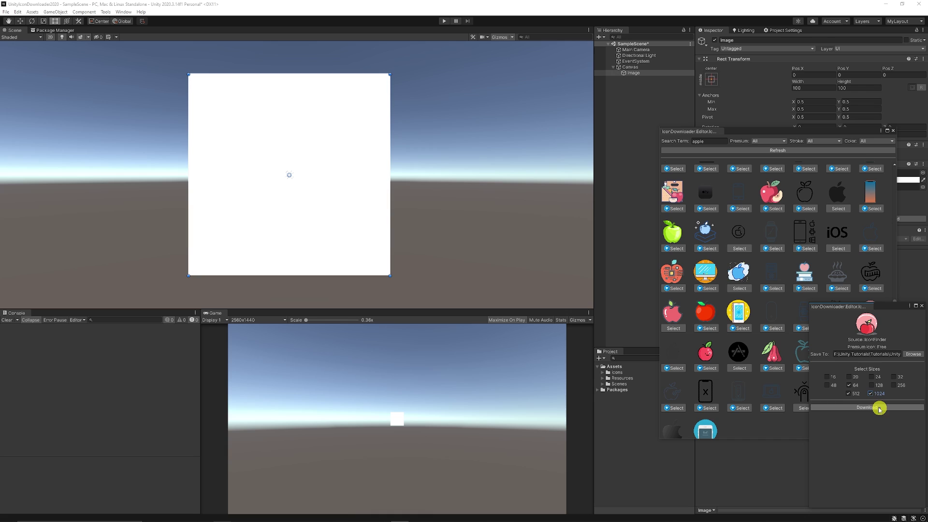
Inspect the saved apple-1024 sprite's preview, licence text and texture settings in Assets/Icons
left_click(894, 131)
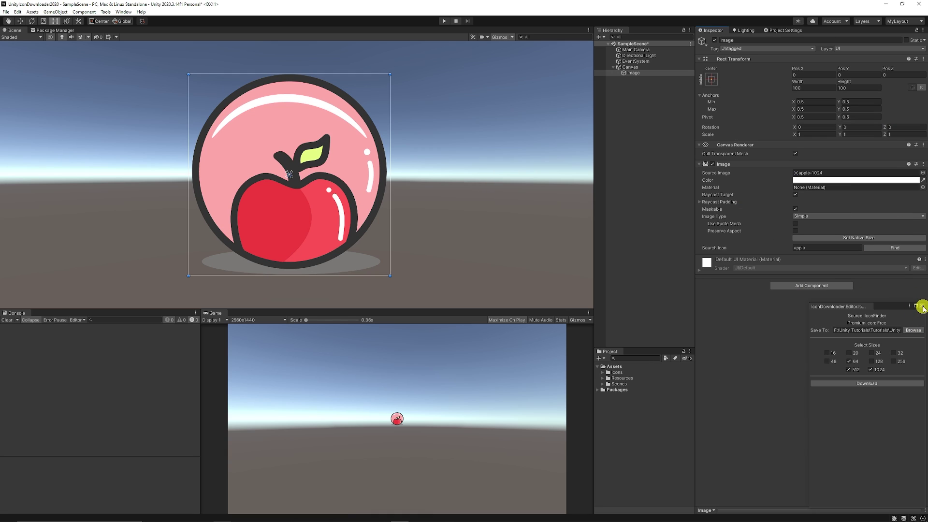
left_click(921, 306)
left_click(602, 372)
left_click(822, 173)
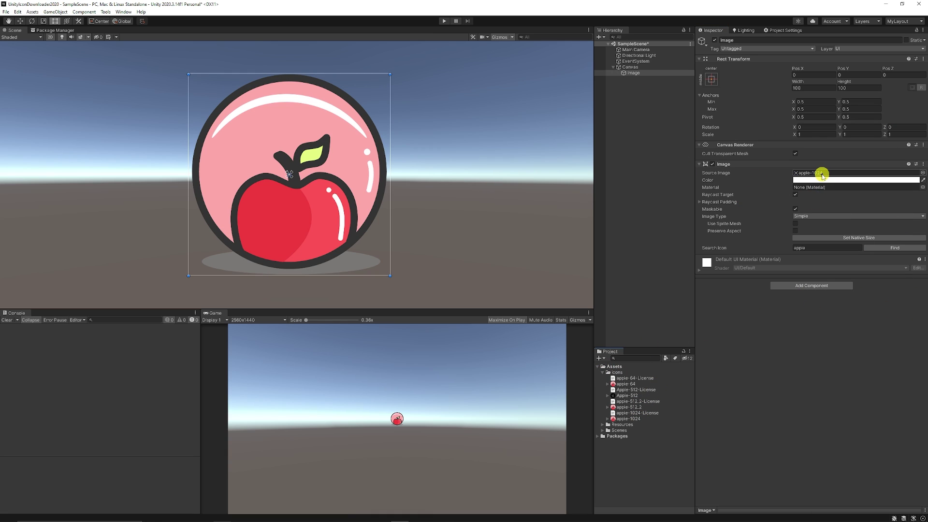
left_click_drag(808, 480, 814, 271)
left_click(646, 413)
left_click(629, 418)
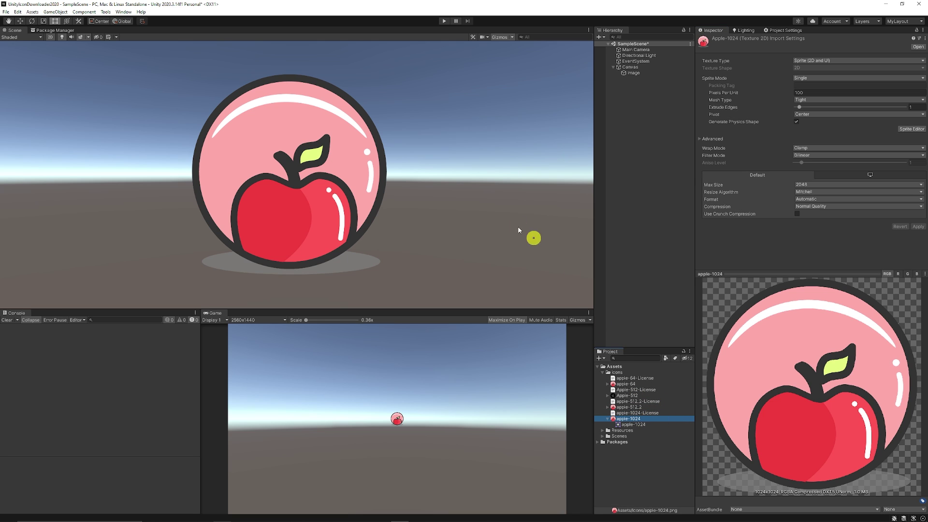
left_click(633, 73)
left_click(830, 248)
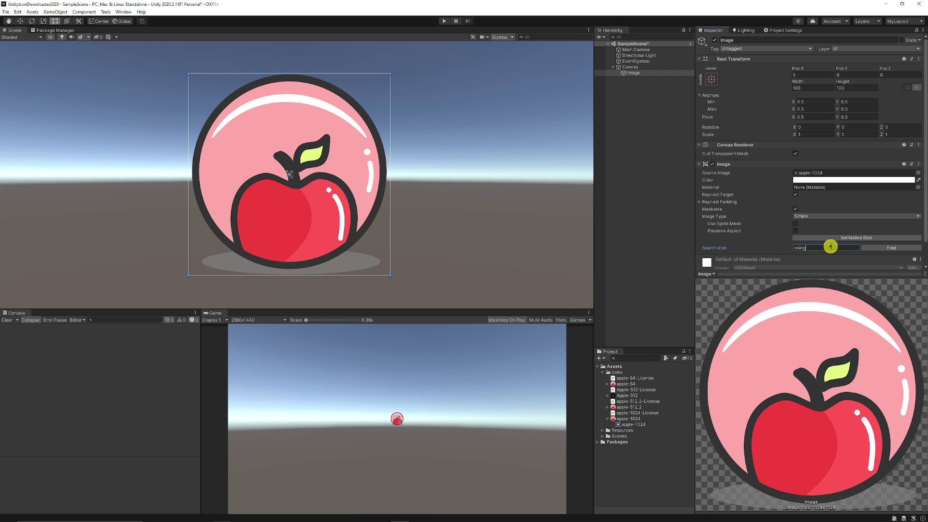
left_click(872, 247)
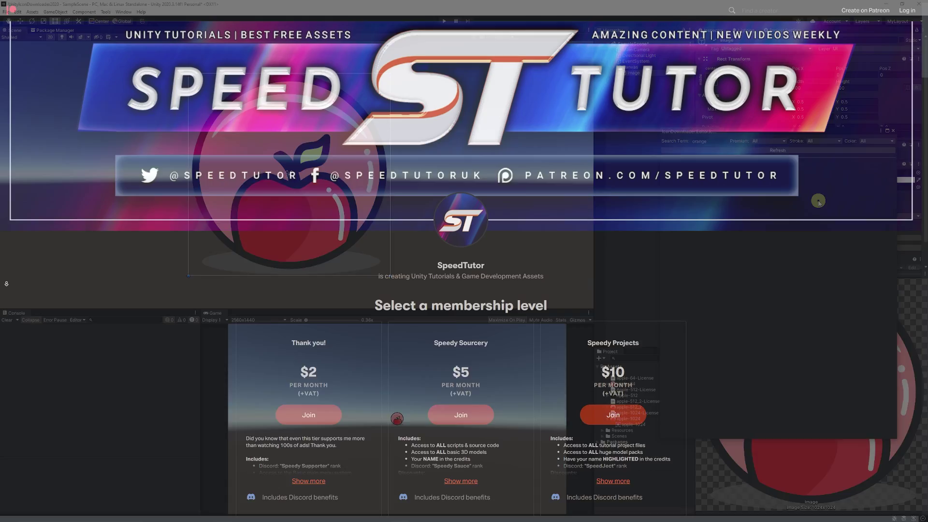
scroll(6, 286, "down", 5)
scroll(6, 287, "down", 9)
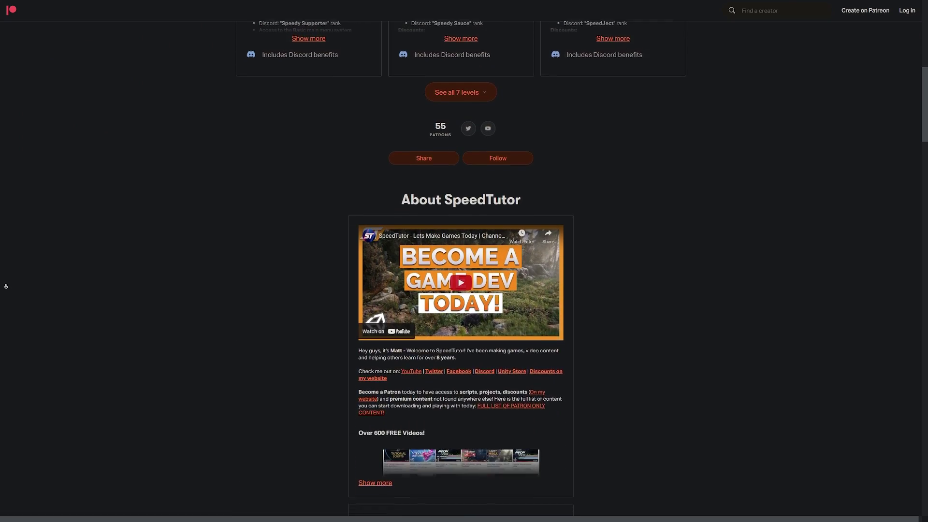
scroll(6, 286, "down", 9)
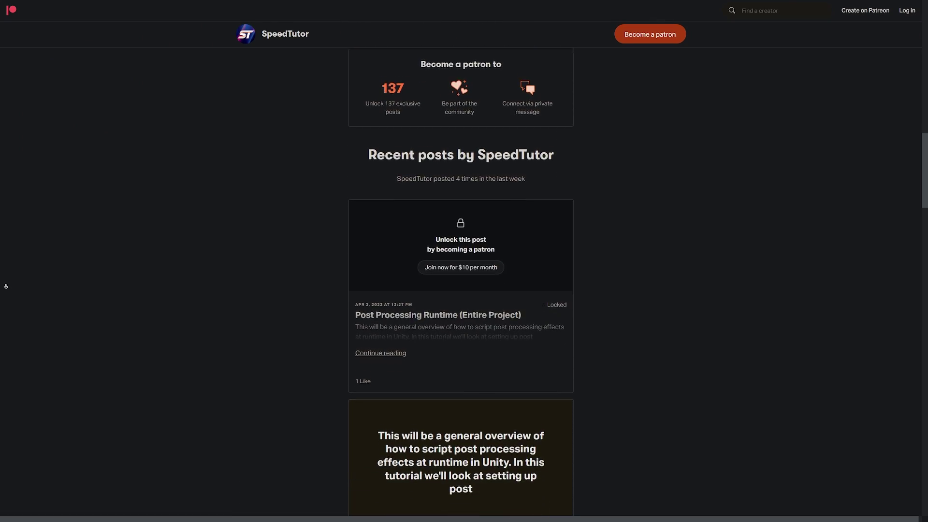
scroll(6, 286, "down", 9)
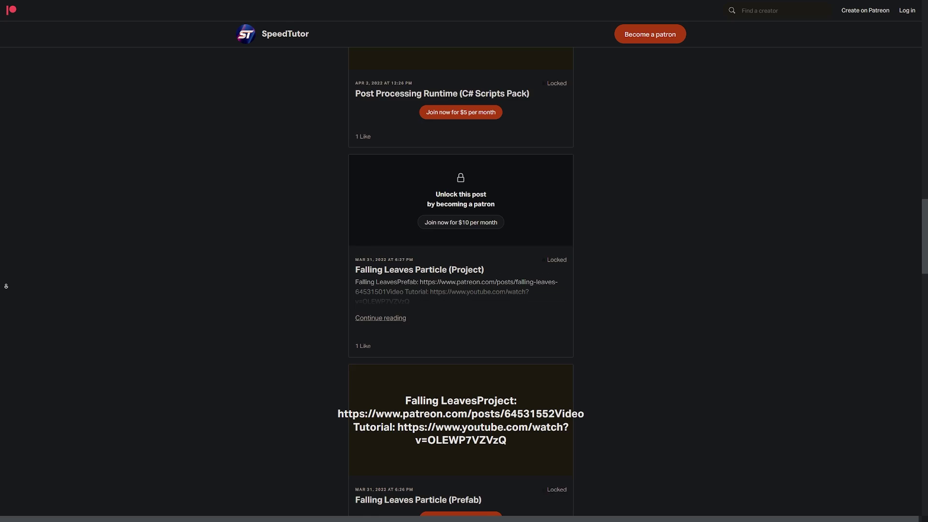
scroll(6, 286, "down", 9)
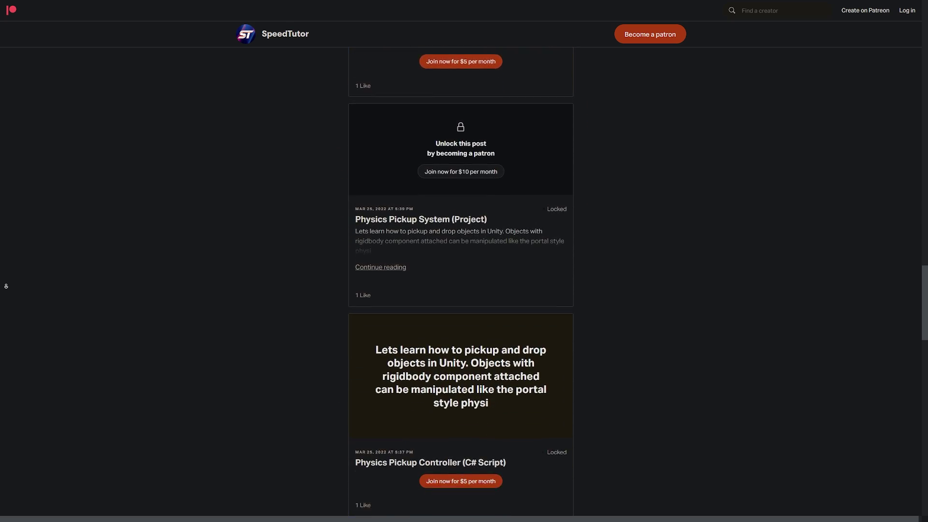
scroll(6, 286, "down", 5)
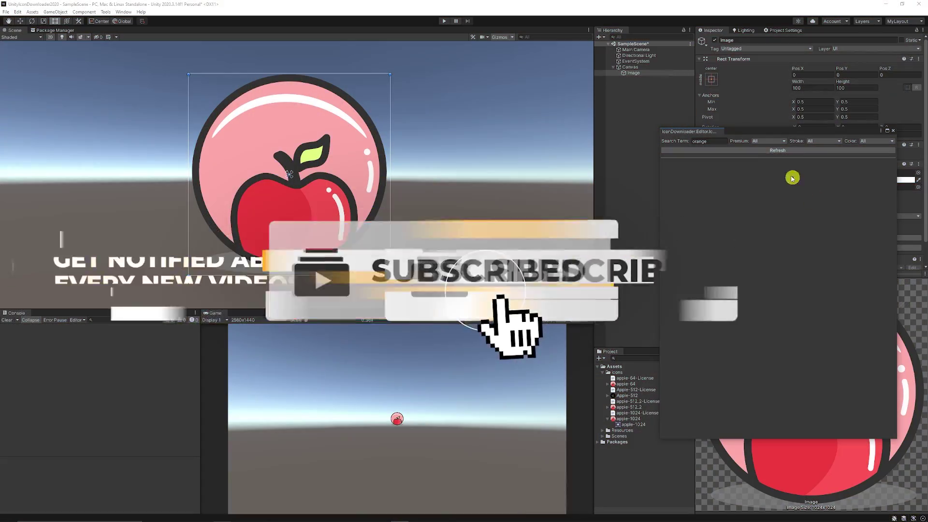
Load the orange icon results, then close the IconDownloader window
left_click(770, 151)
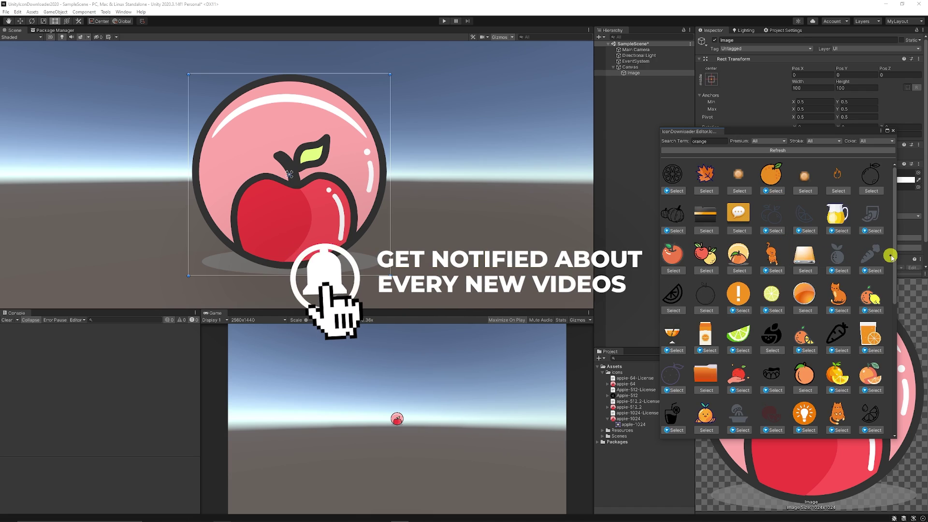
left_click(893, 130)
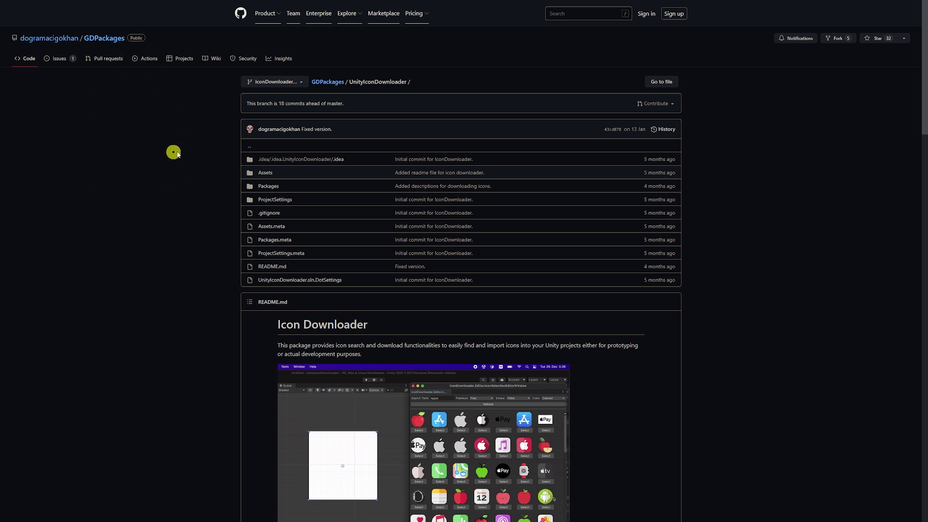
Scroll the UnityIconDownloader README to Installation and copy the recommended git URL
scroll(193, 145, "down", 5)
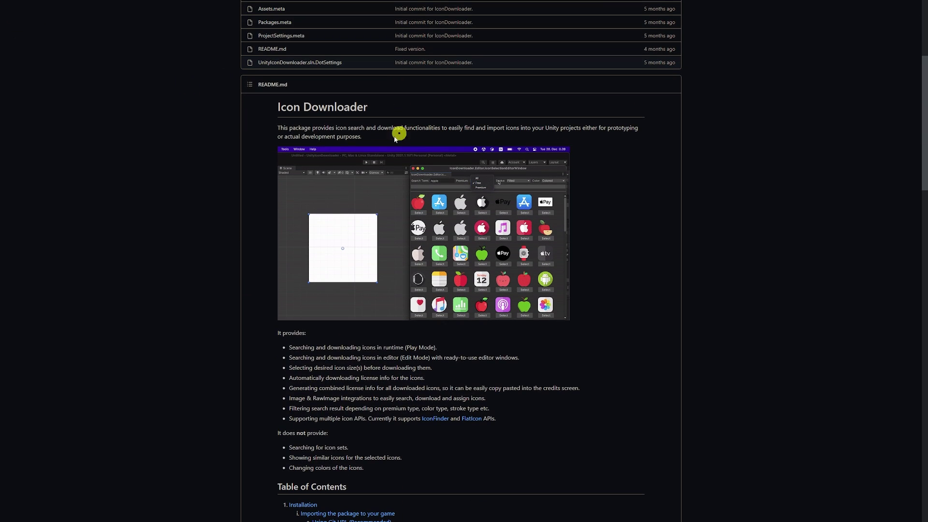
scroll(273, 112, "down", 9)
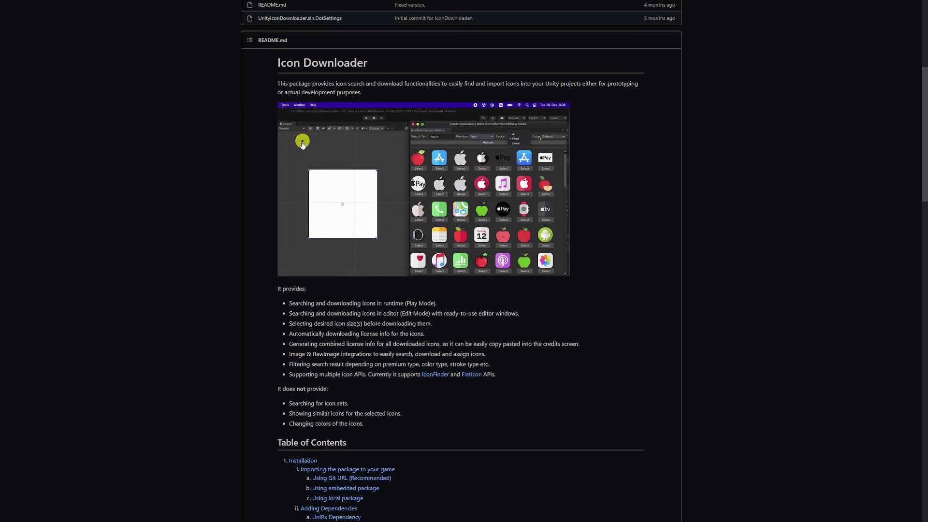
scroll(267, 193, "down", 5)
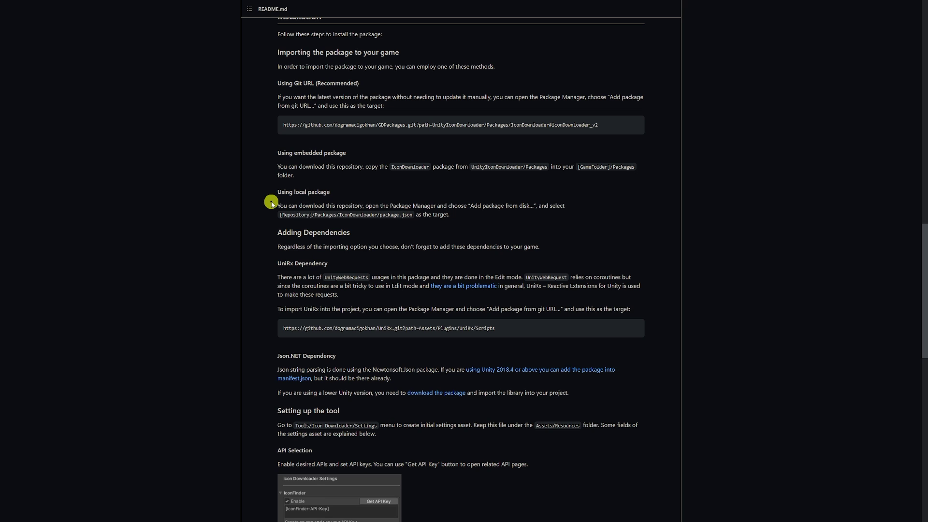
scroll(271, 203, "up", 3)
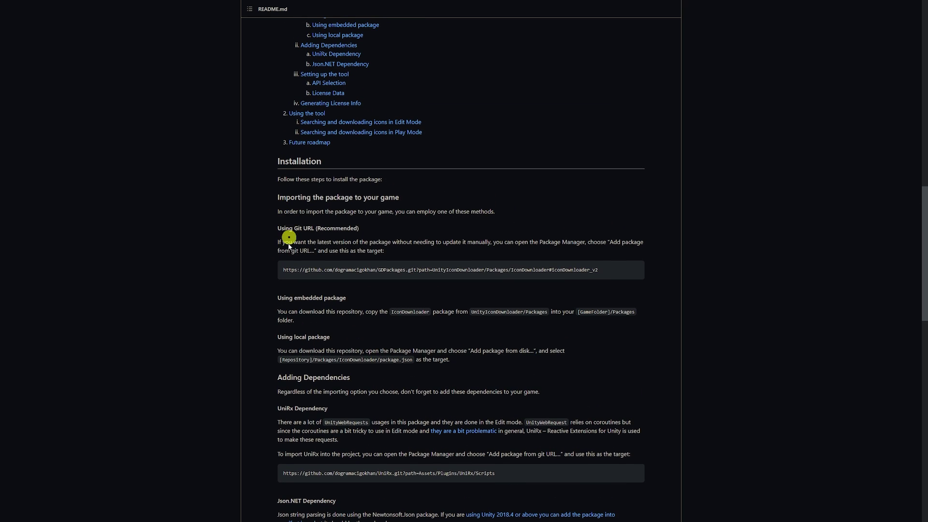
double_click(288, 269)
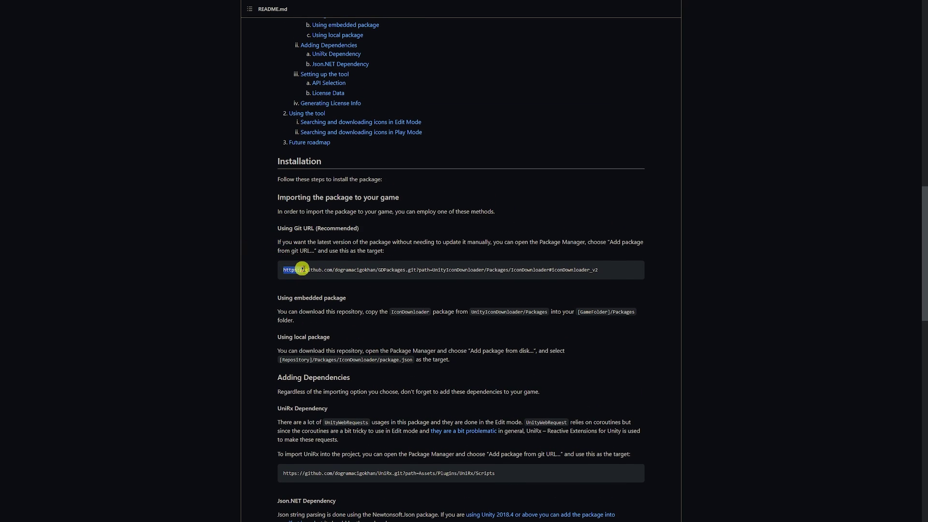
left_click(608, 300)
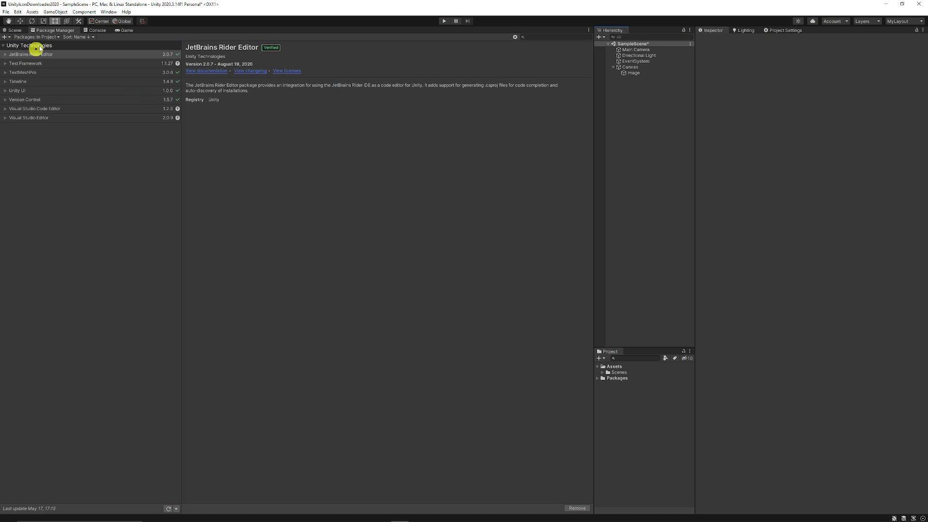
Install Icon Downloader from its pasted git URL and check the resulting UniRx compile errors
left_click(9, 37)
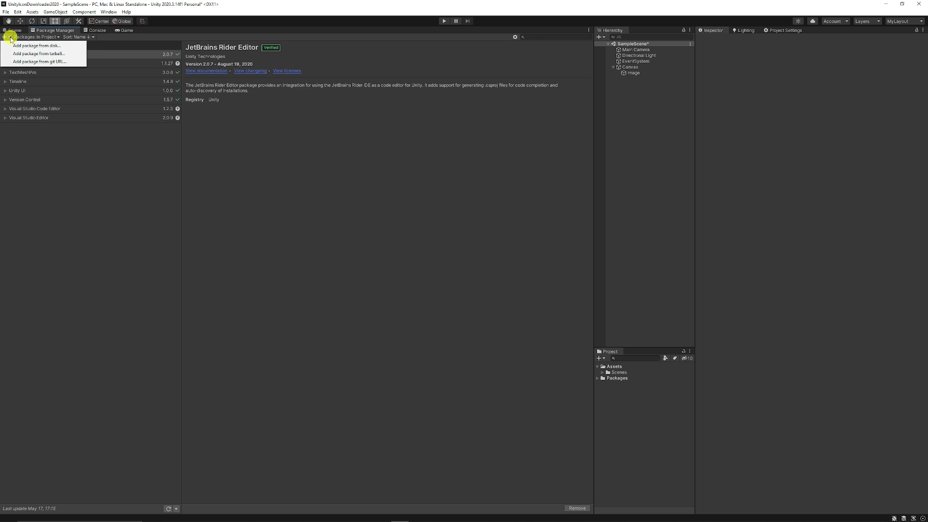
left_click(35, 61)
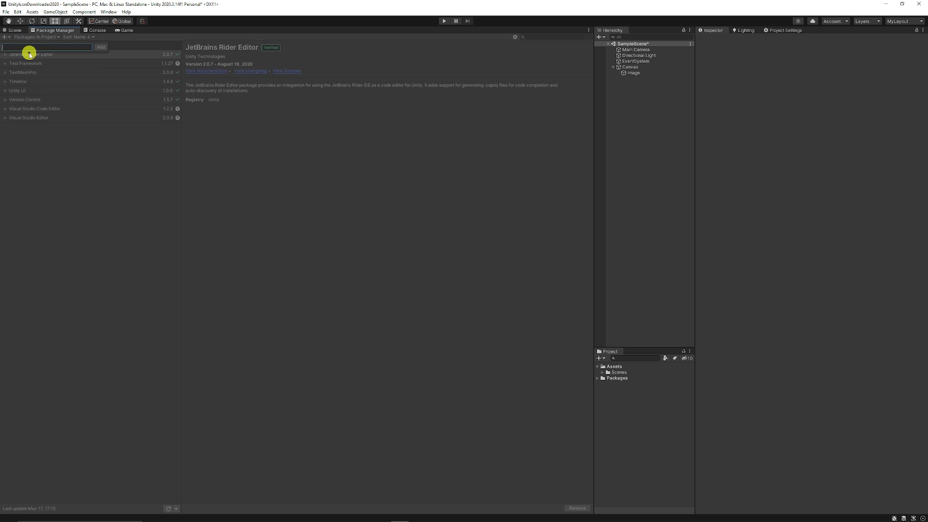
key("ctrl+v")
left_click(98, 47)
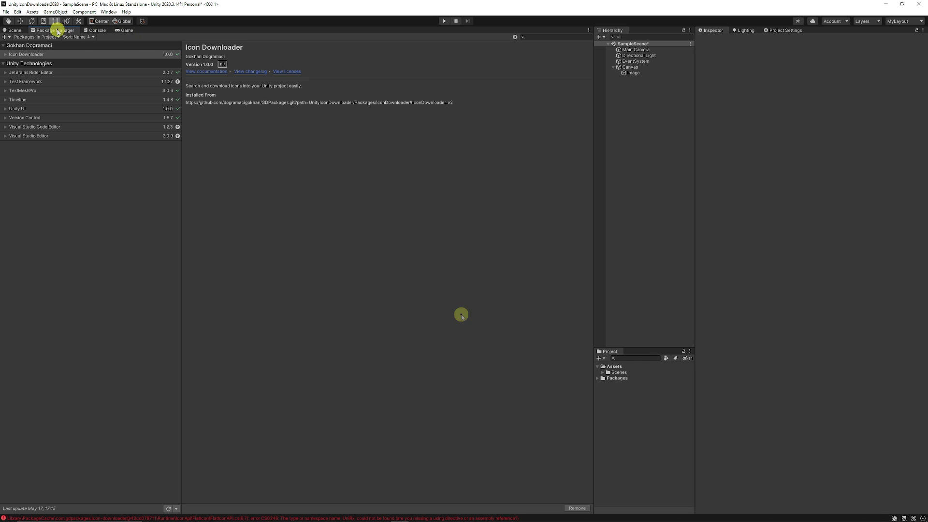
left_click(93, 30)
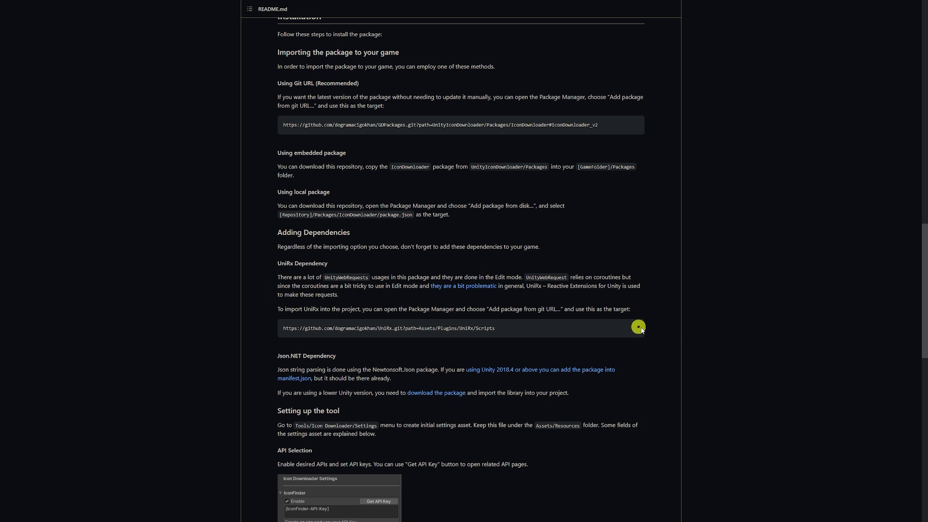
key("super")
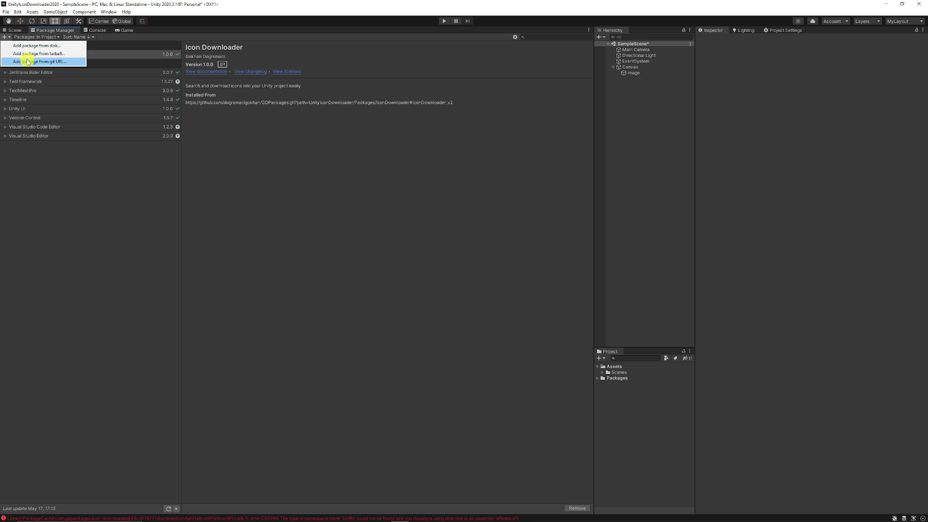
Install the UniRx package from its pasted git URL
left_click(28, 62)
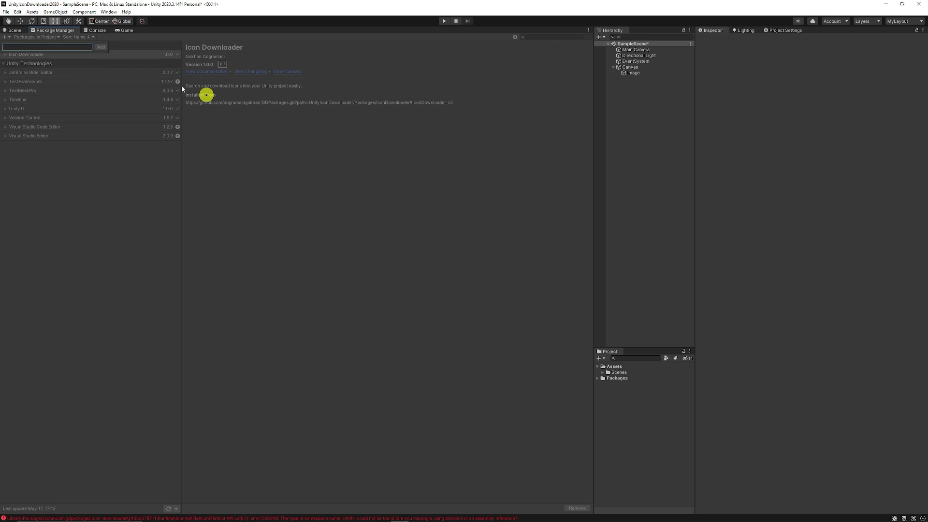
type("https://github.com/dogramacigokhan/UniRx.git?path=Assets/Plugins/UniRx/Scripts")
left_click(101, 47)
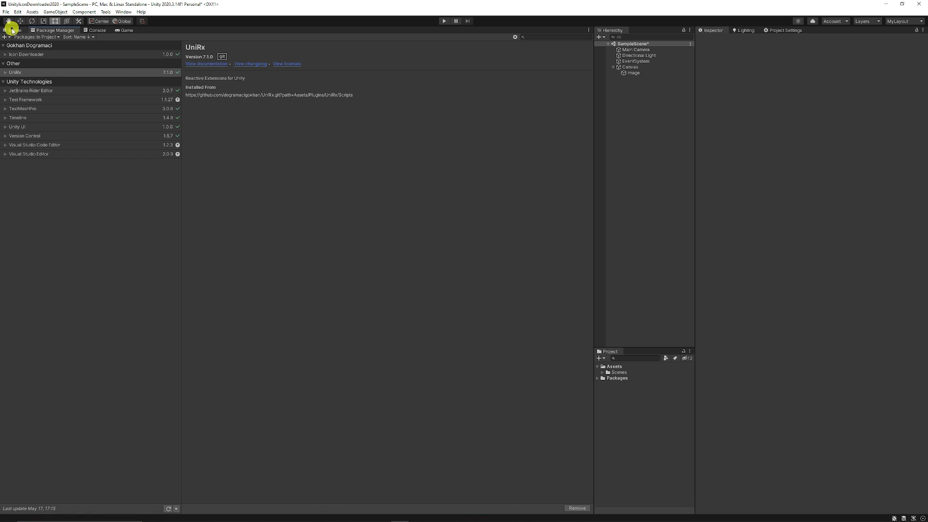
Enable IconFinder and Flaticon as sources in Tools > Icon Downloader > Settings
left_click(12, 31)
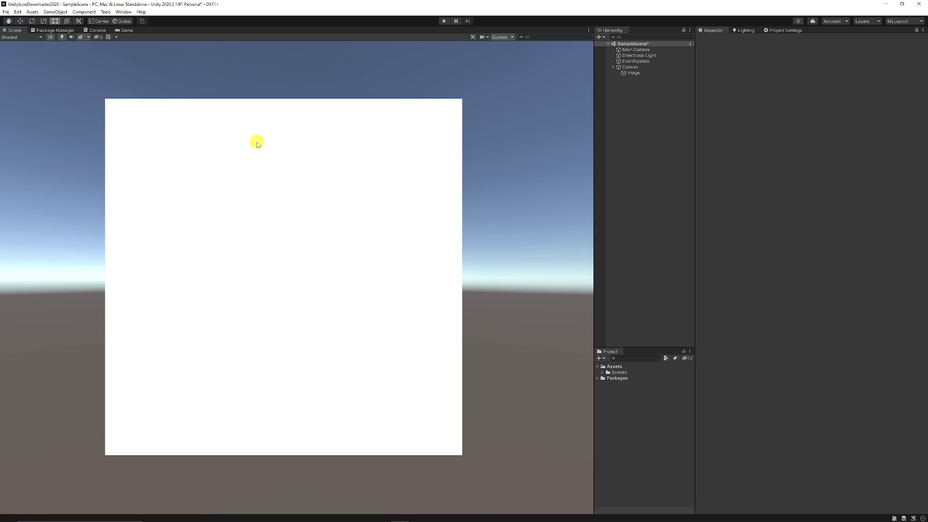
left_click(107, 13)
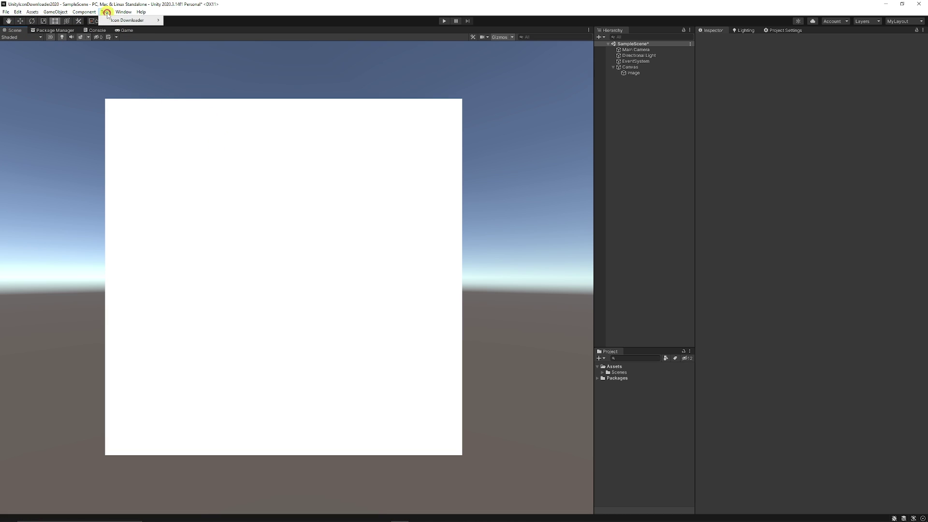
mouse_move(133, 20)
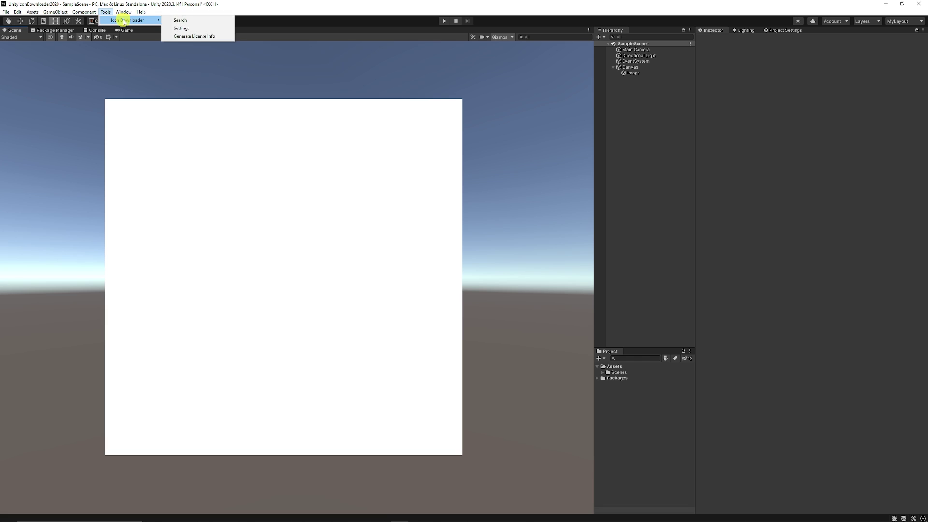
left_click(194, 28)
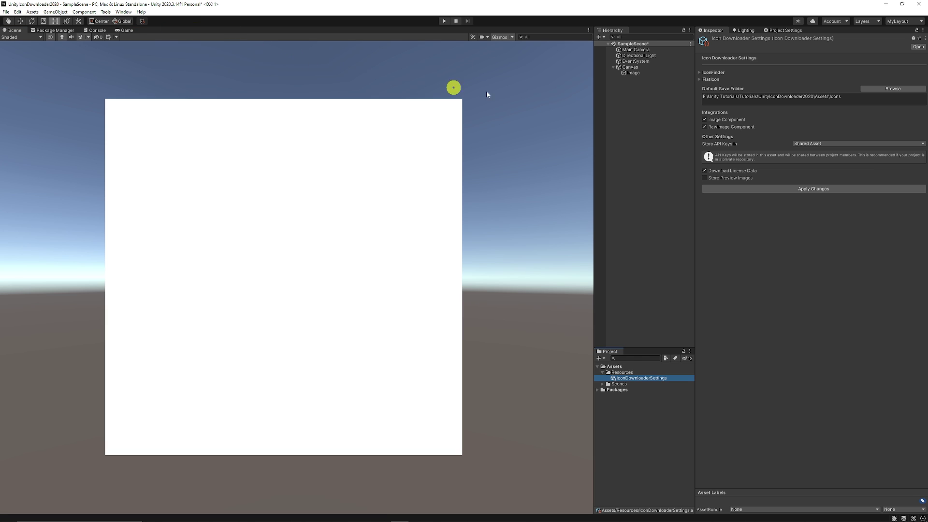
left_click(715, 72)
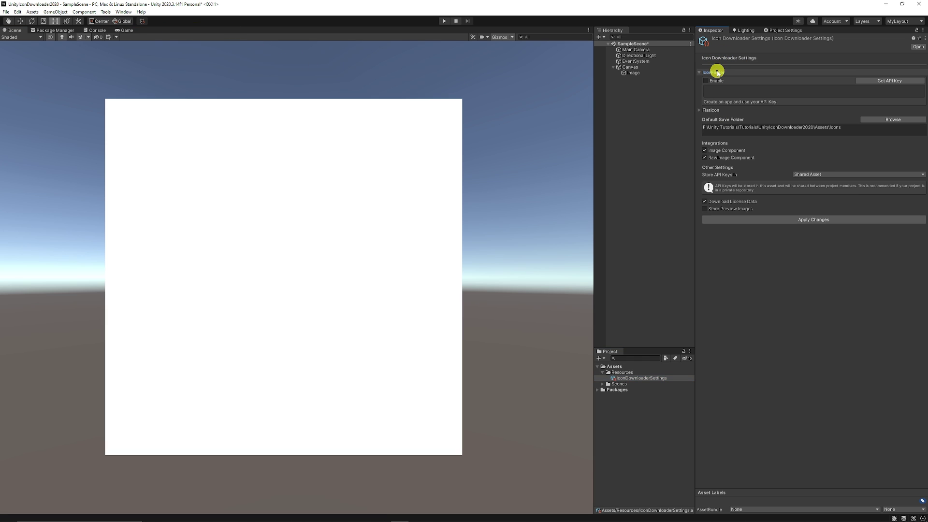
left_click(724, 110)
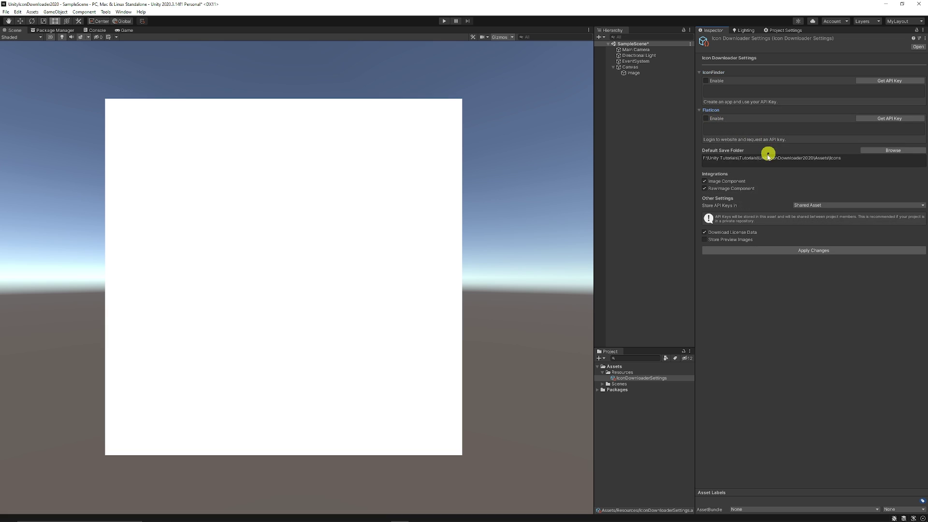
left_click(706, 82)
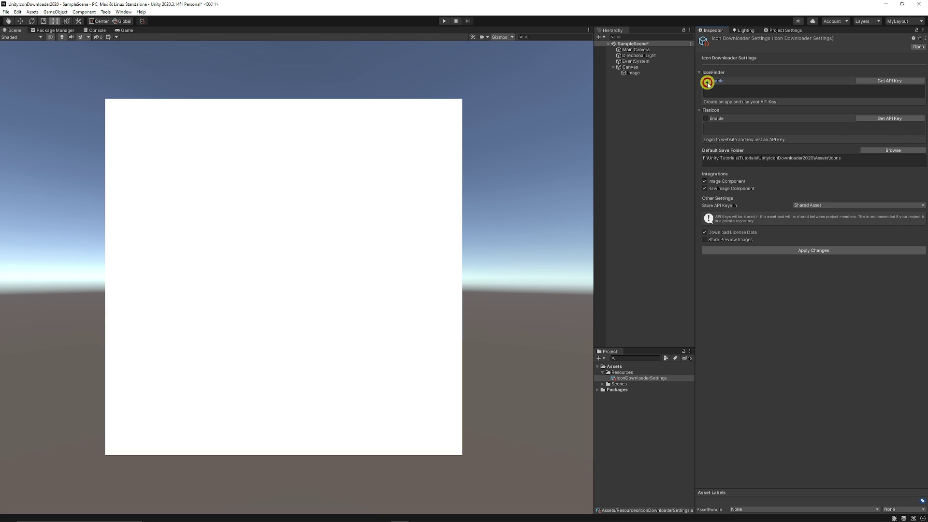
left_click(706, 119)
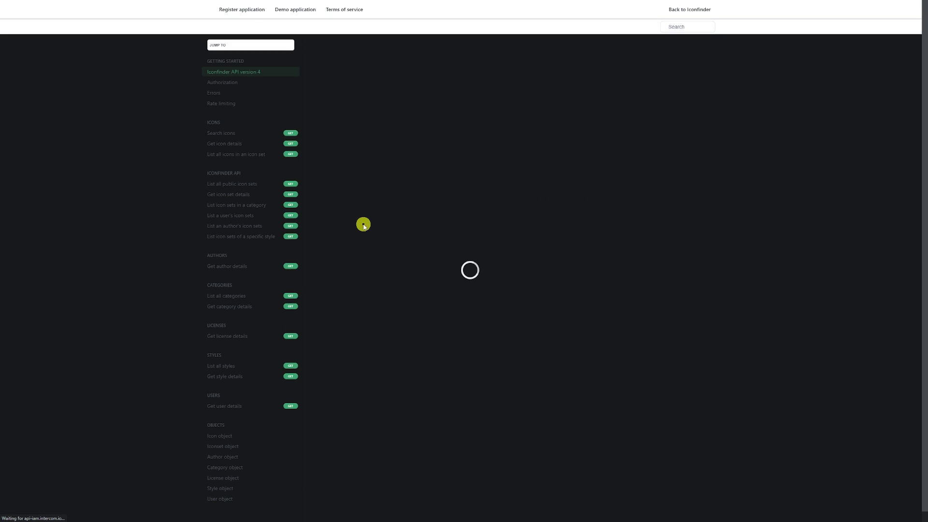
Go to Iconfinder's API keys page and select the Unity application's API key
left_click(414, 170)
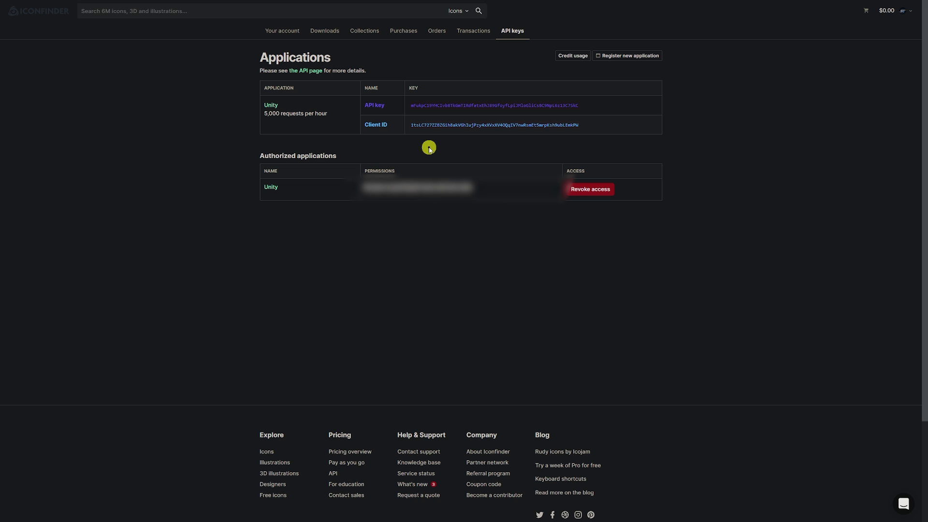
left_click_drag(596, 110, 403, 112)
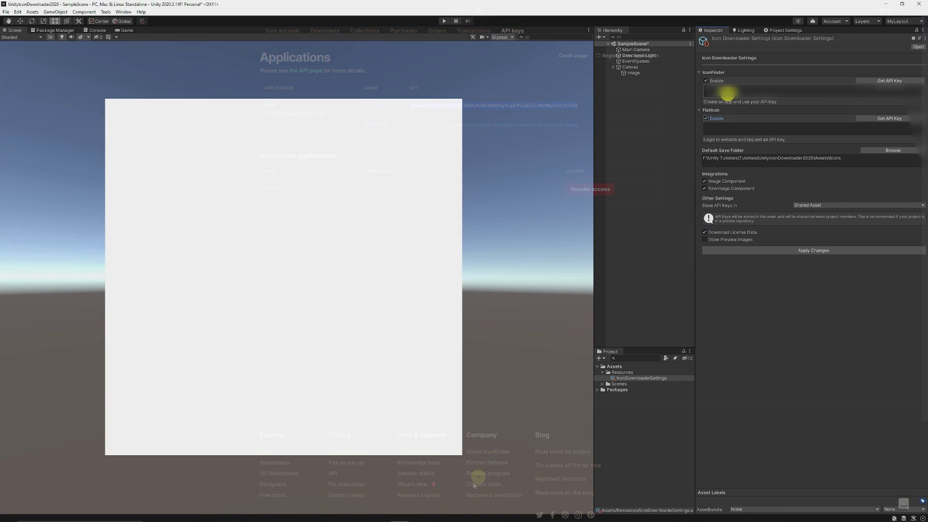
Paste the copied API key into the IconFinder field and apply the settings changes
left_click(729, 92)
key("ctrl+v")
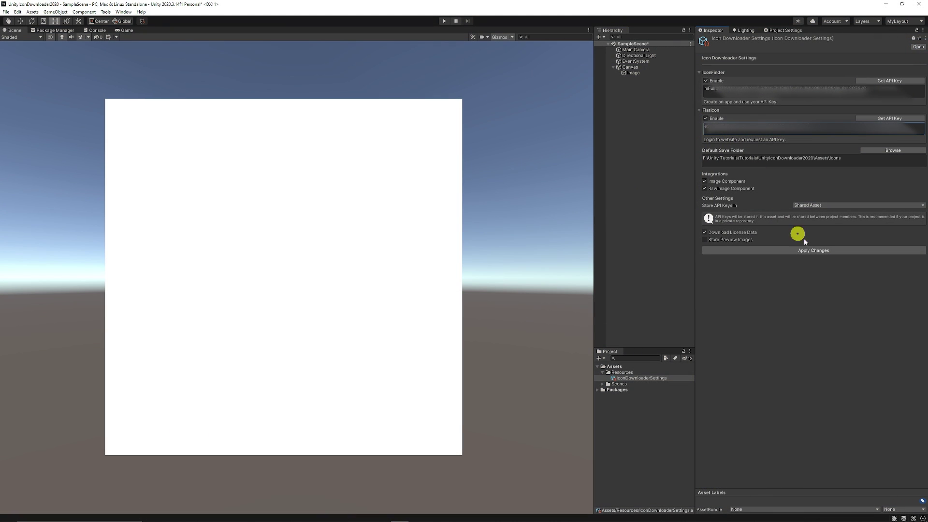
left_click(820, 250)
Select the canvas Image object and focus its Search Icon field
right_click(634, 99)
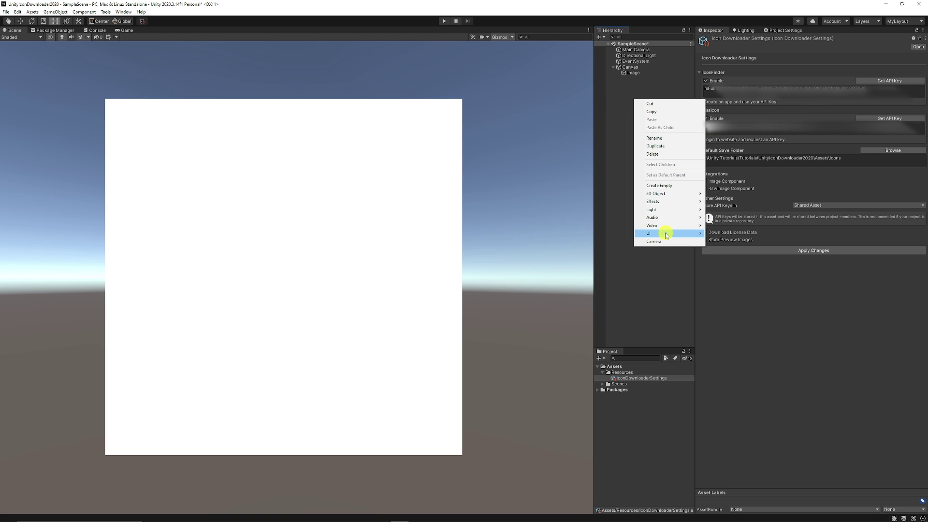
mouse_move(666, 236)
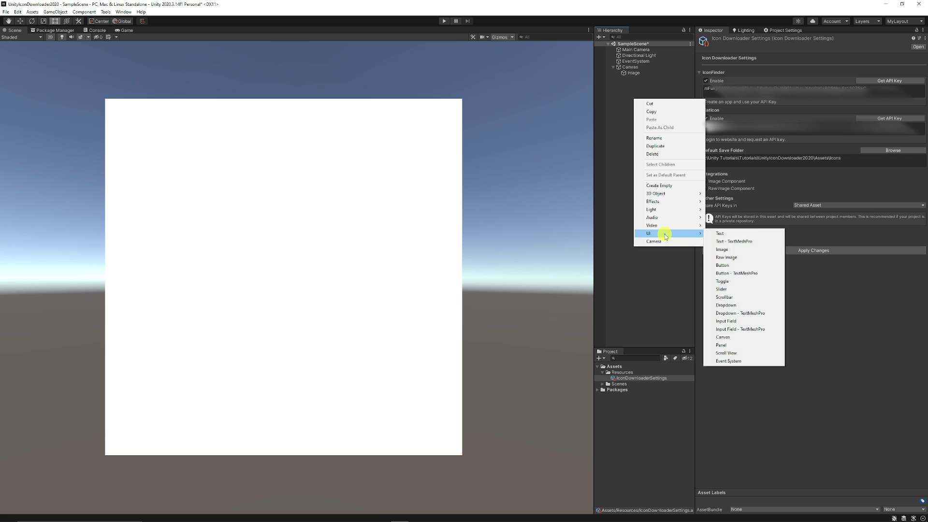
left_click(639, 73)
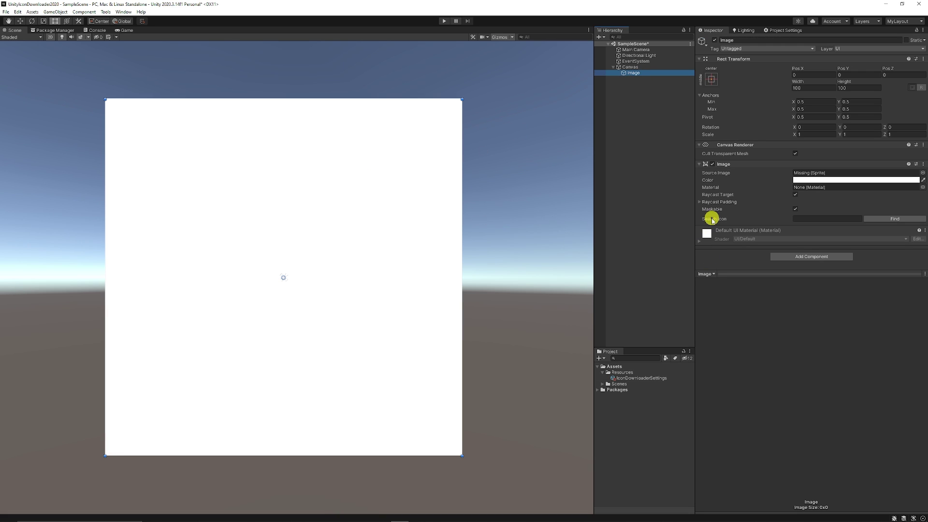
left_click(820, 218)
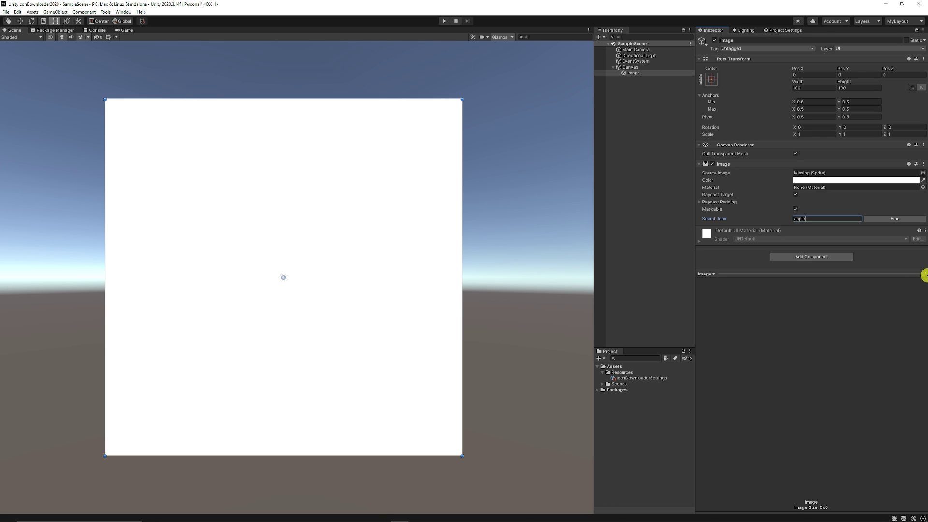
Run the 'apple' icon search and scroll through the results grid
left_click(887, 216)
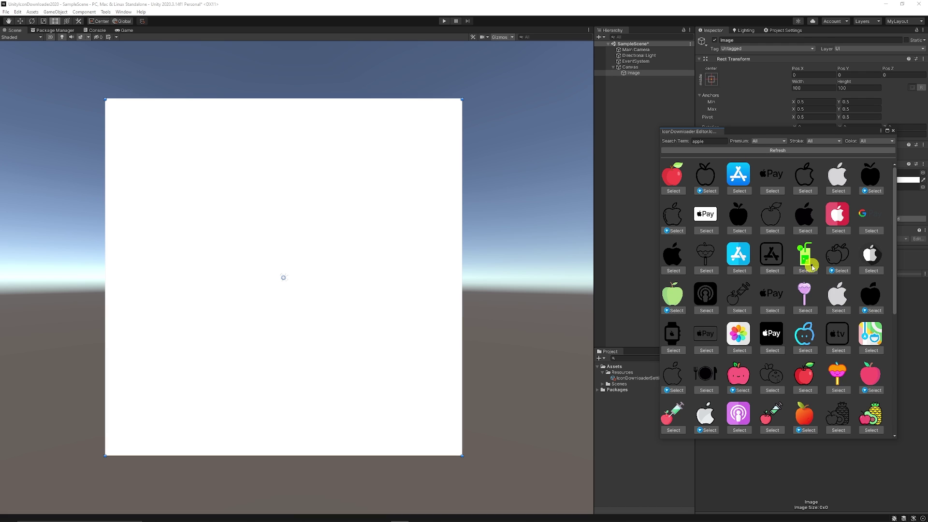
scroll(812, 263, "down", 15)
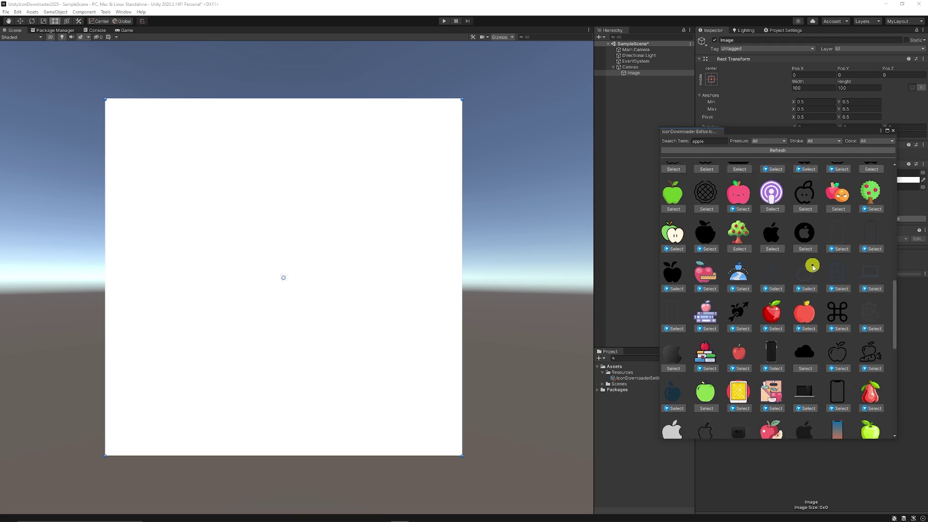
scroll(814, 267, "down", 6)
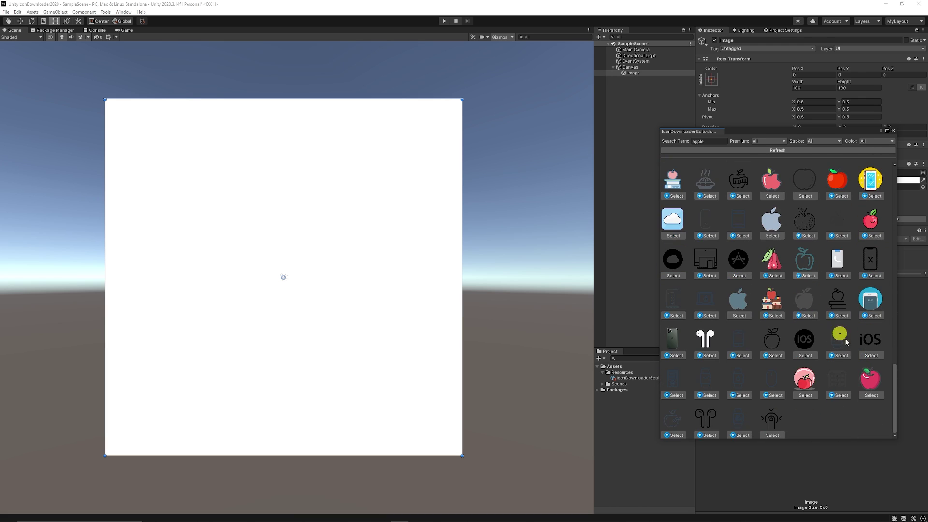
mouse_move(898, 391)
left_mouse_down()
mouse_move(902, 188)
mouse_move(897, 378)
left_mouse_up()
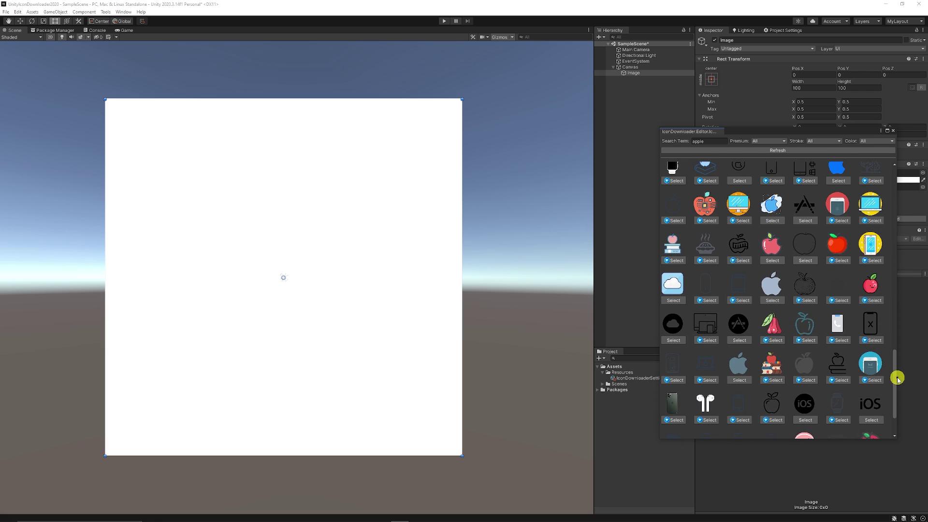
Check the Premium, Stroke and Color filters, leaving them unchanged, then select the red apple icon
left_click(771, 141)
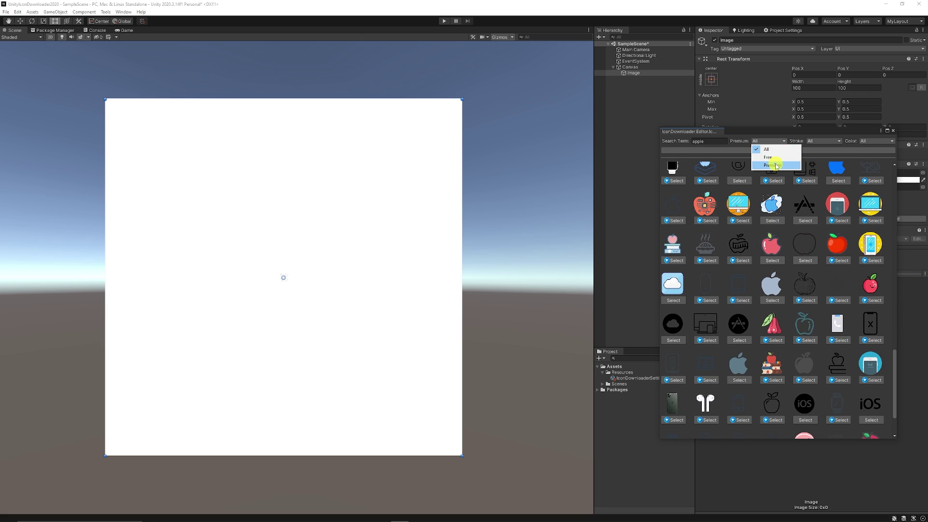
left_click(813, 139)
left_click(816, 140)
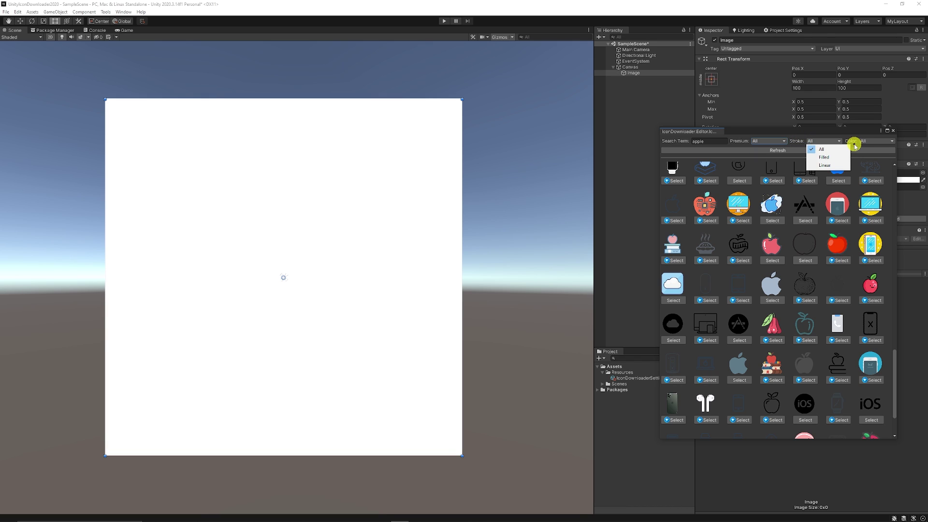
left_click(863, 140)
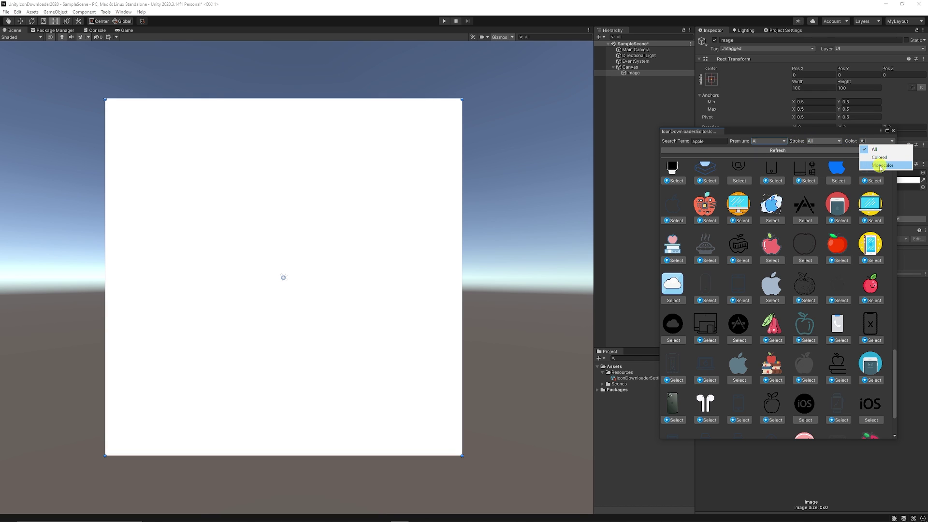
left_click(828, 131)
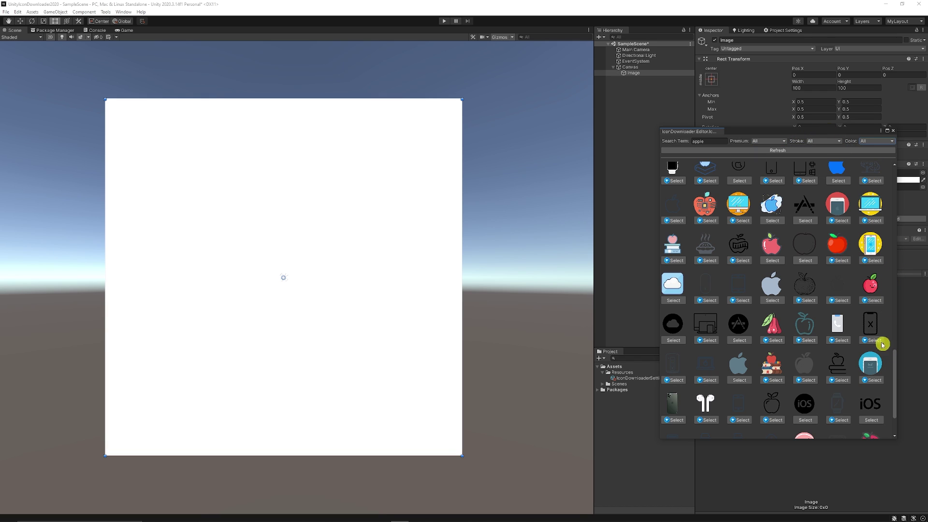
scroll(840, 368, "down", 3)
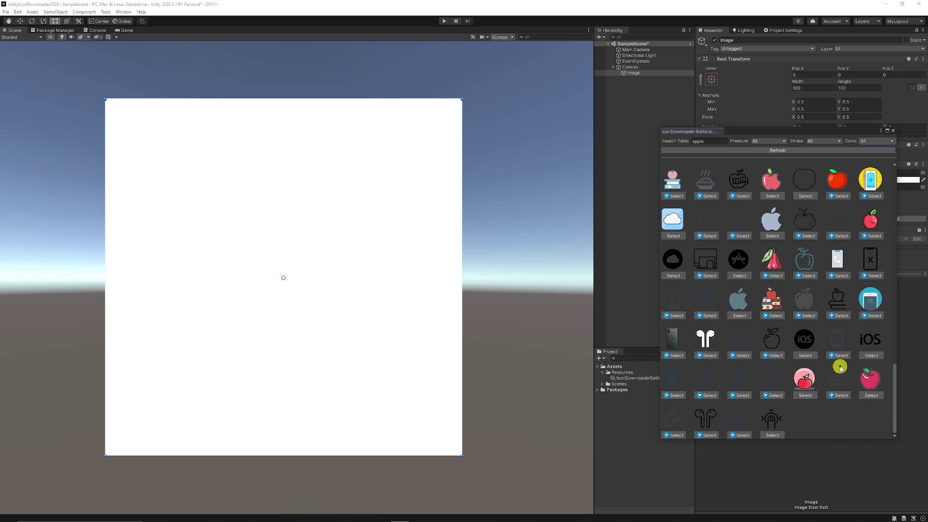
left_click(871, 396)
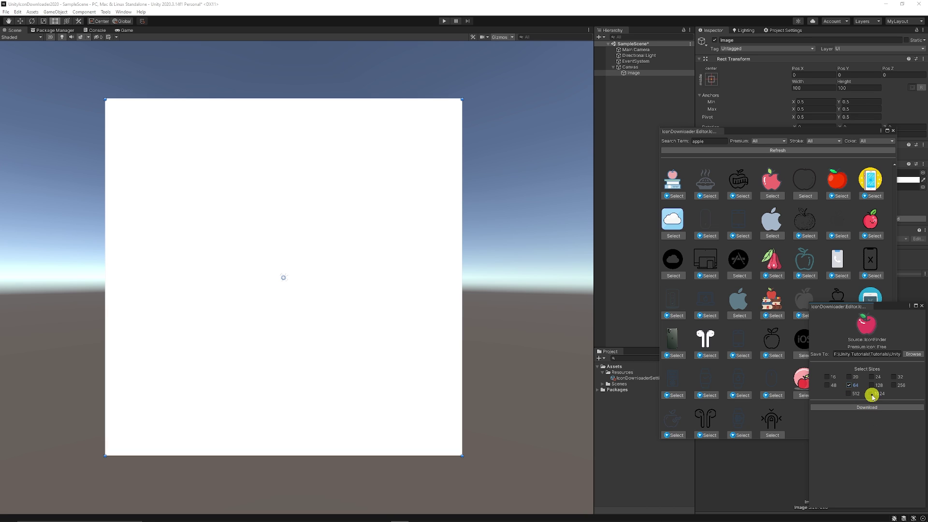
left_click(870, 394)
left_click(876, 407)
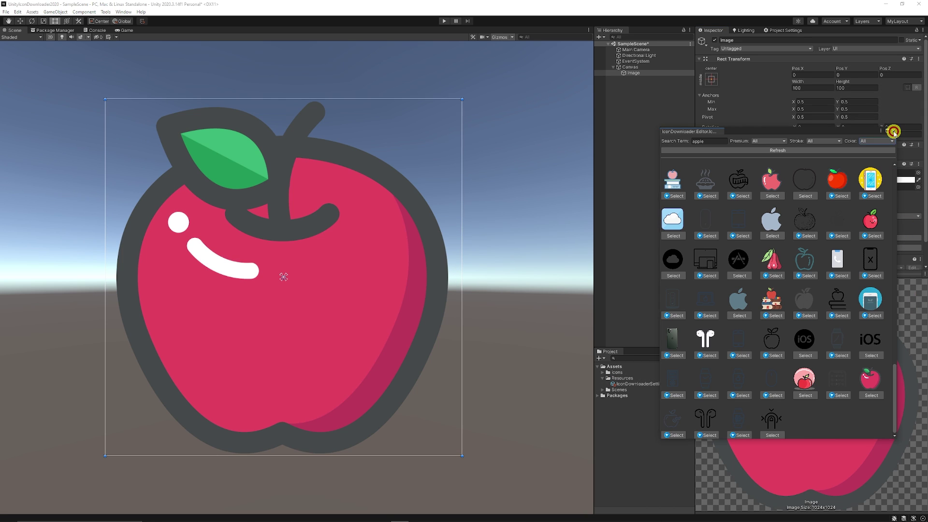
left_click(892, 130)
left_click(602, 372)
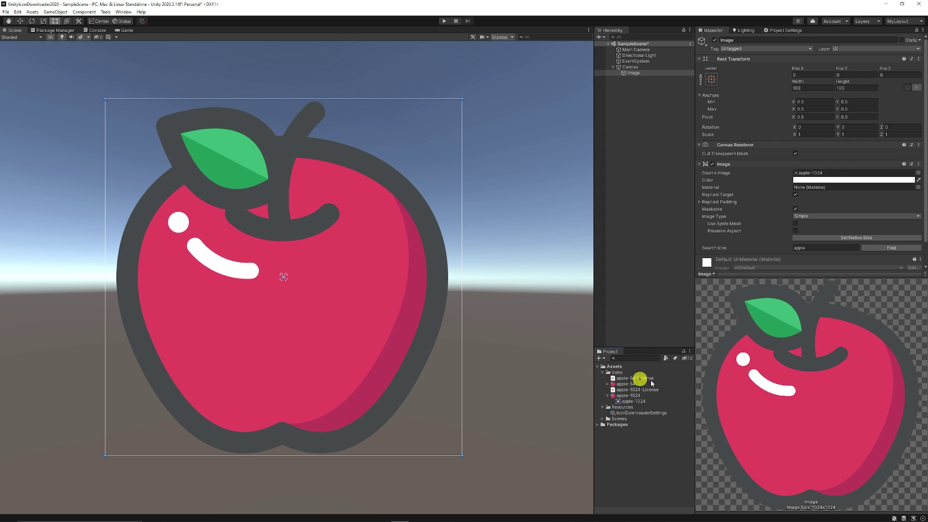
left_click(609, 395)
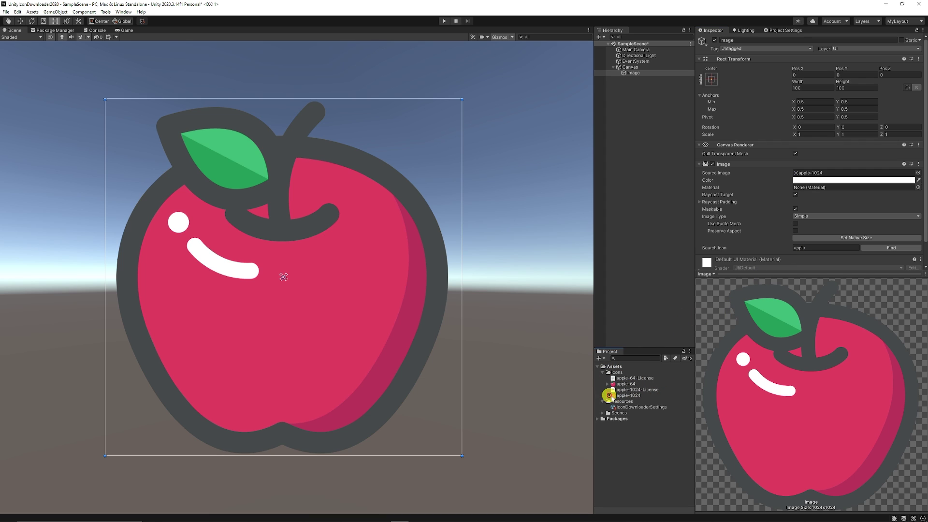
left_click(638, 396)
left_click(645, 390)
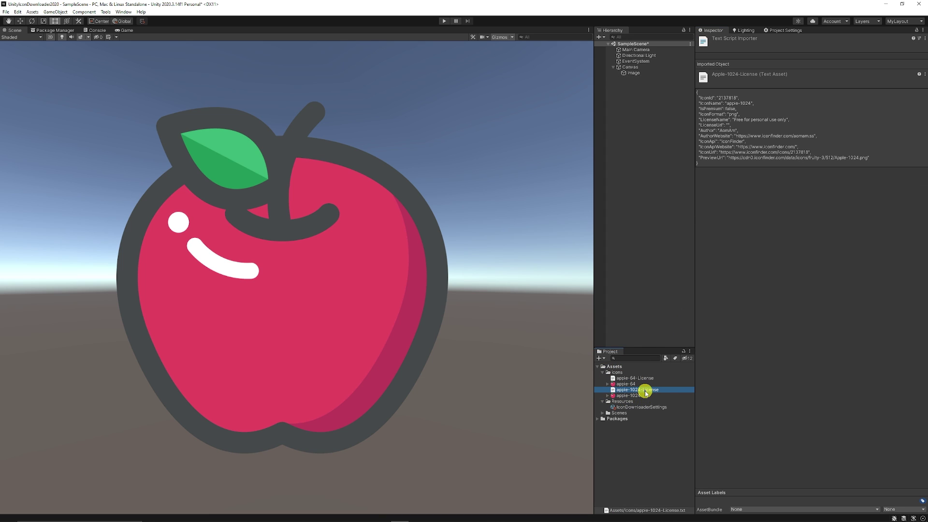
left_click(626, 384)
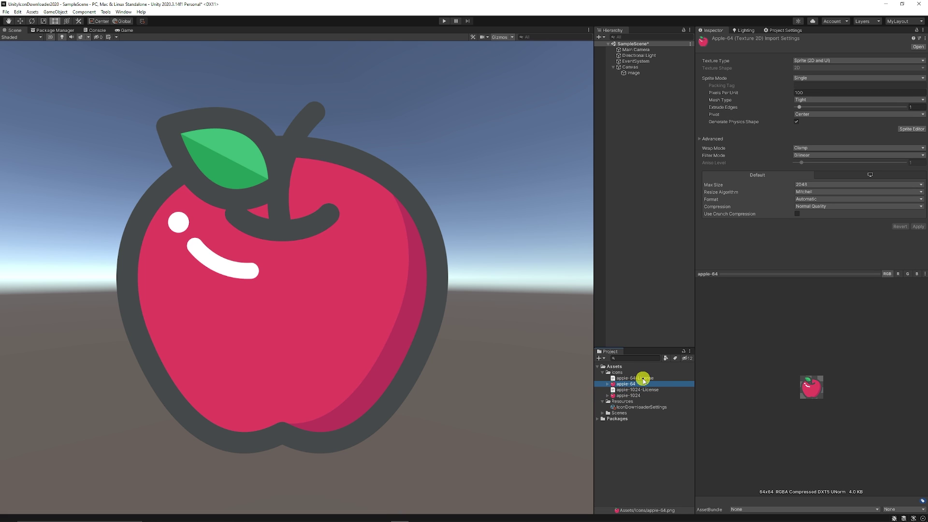
left_click(643, 379)
left_click(636, 73)
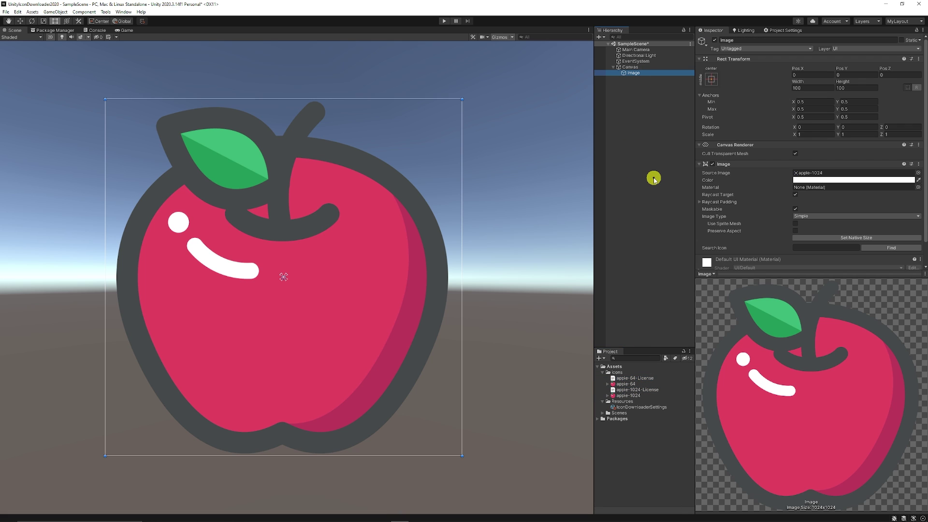
scroll(264, 216, "down", 3)
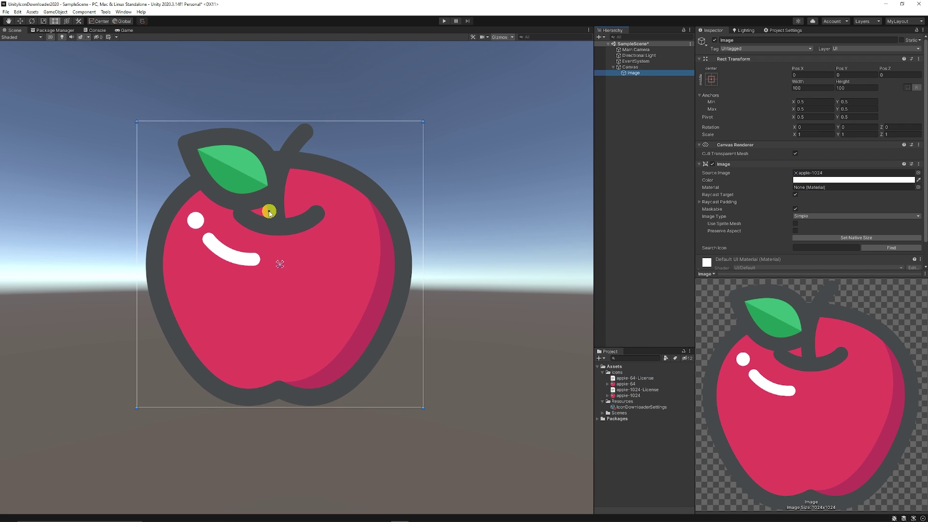
scroll(309, 219, "up", 3)
Add a second UI Image as a child of the Canvas
left_click(637, 107)
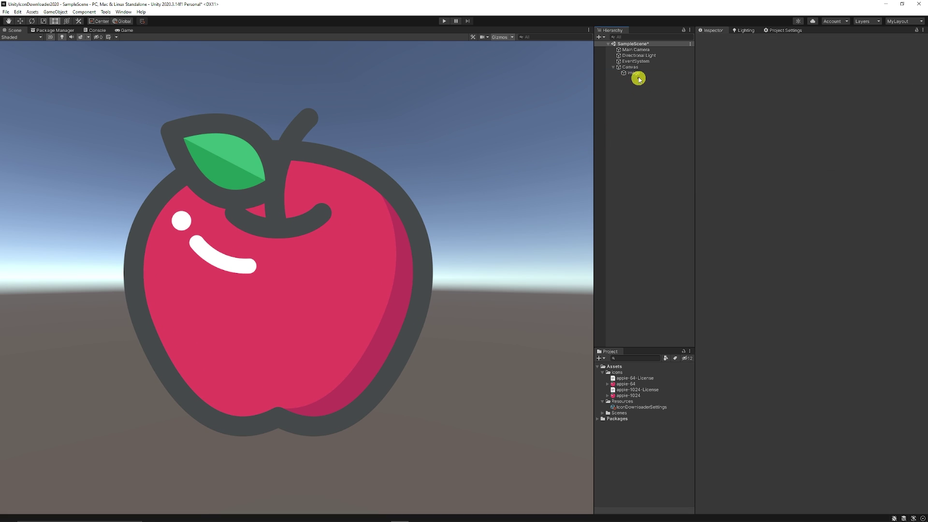
left_click(637, 73)
right_click(636, 68)
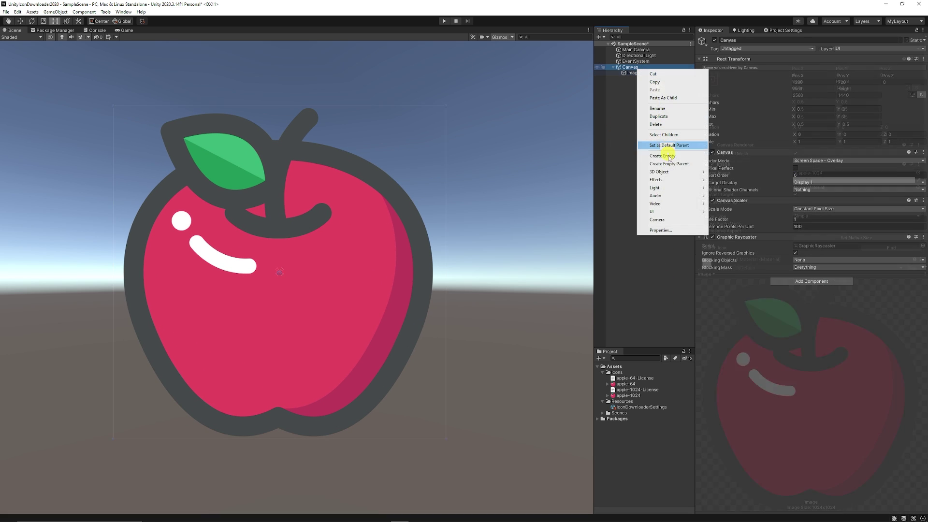
mouse_move(676, 212)
left_click(731, 227)
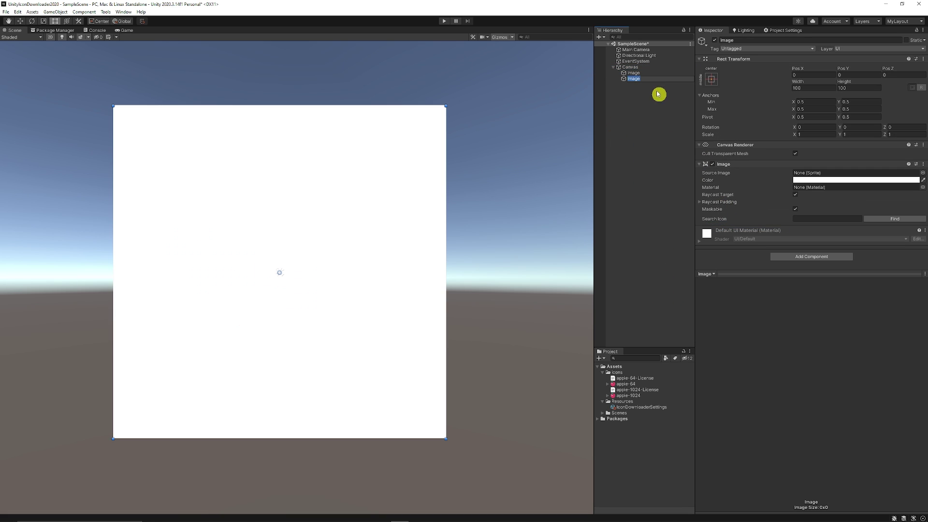
Search the icon downloader for 'dinosaur' and scroll through the results
left_click(833, 217)
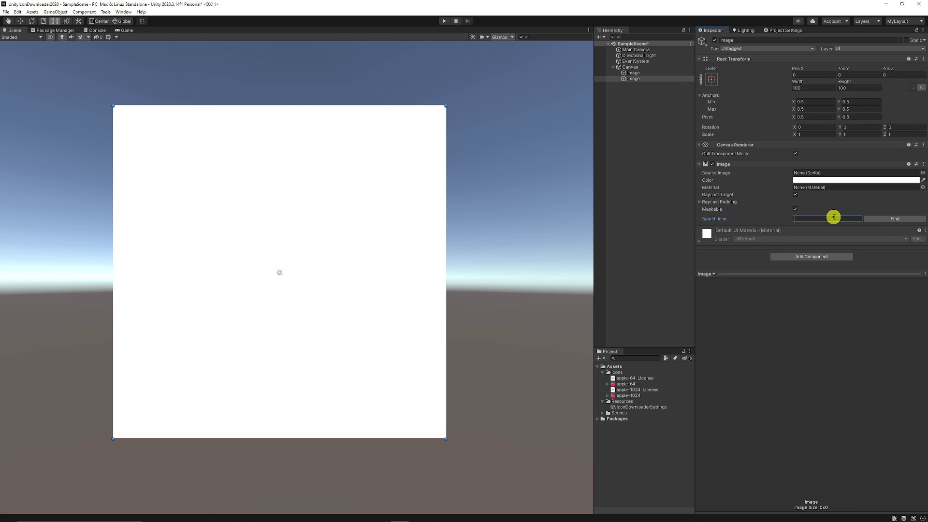
type("dinosaur")
key("Return")
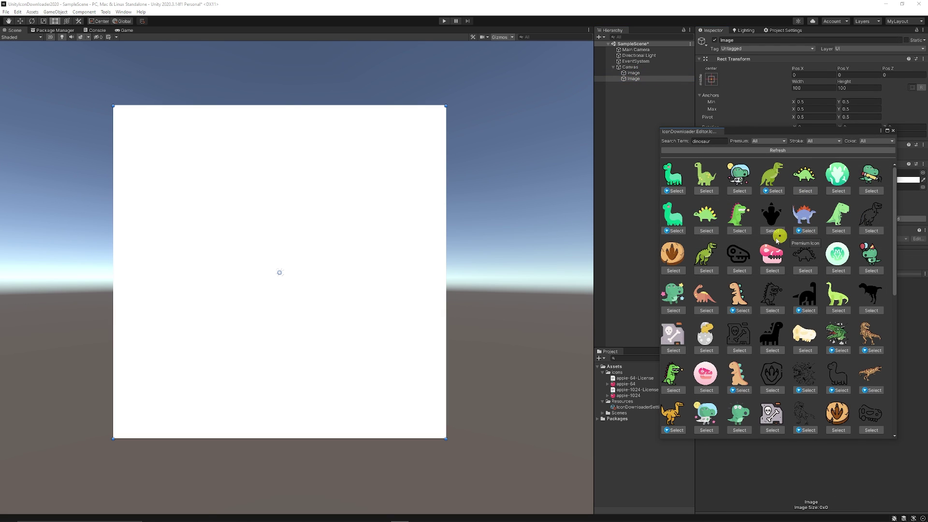
scroll(770, 258, "down", 10)
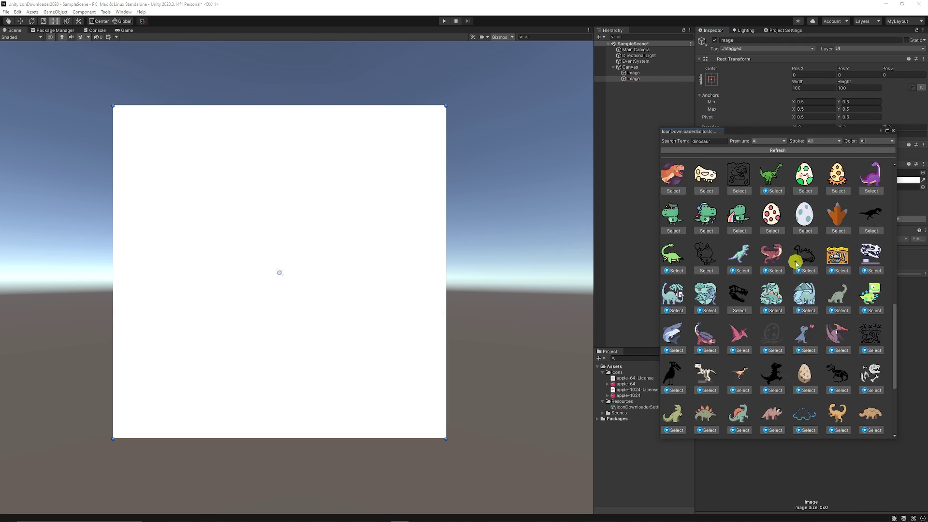
scroll(816, 278, "down", 10)
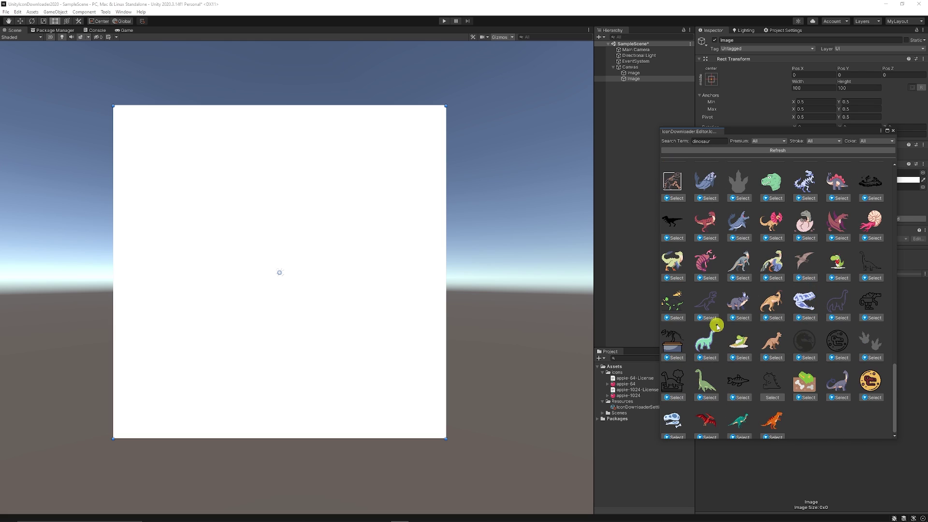
left_click_drag(894, 387, 904, 206)
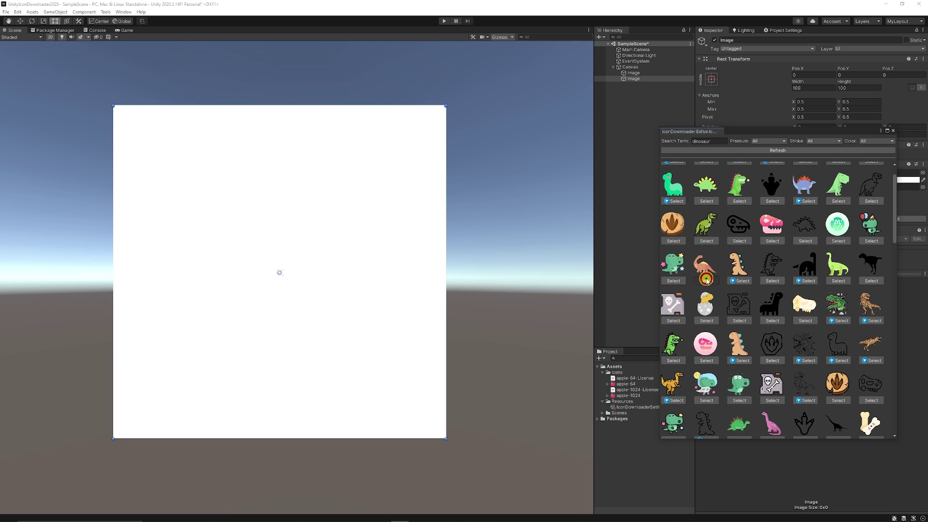
Download the orange Diplodocus icon onto the new Image and close the search results
left_click(706, 279)
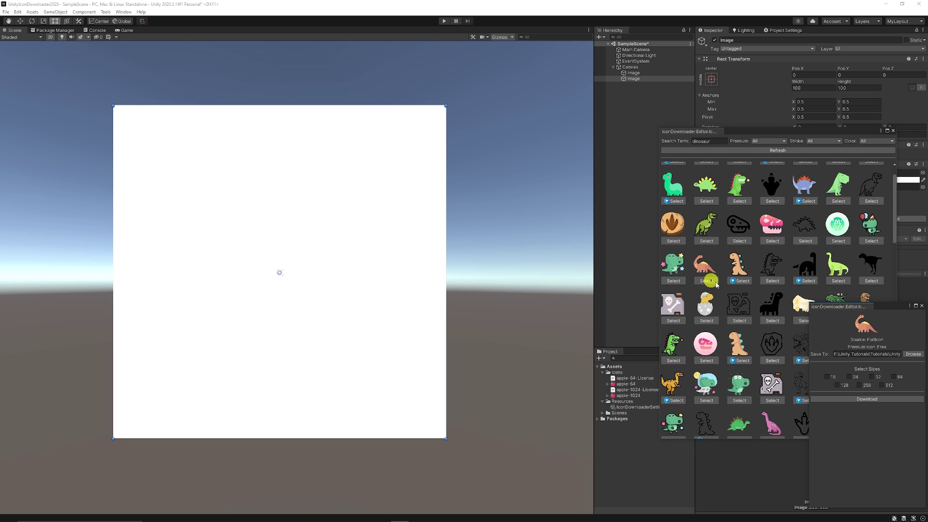
left_click(886, 401)
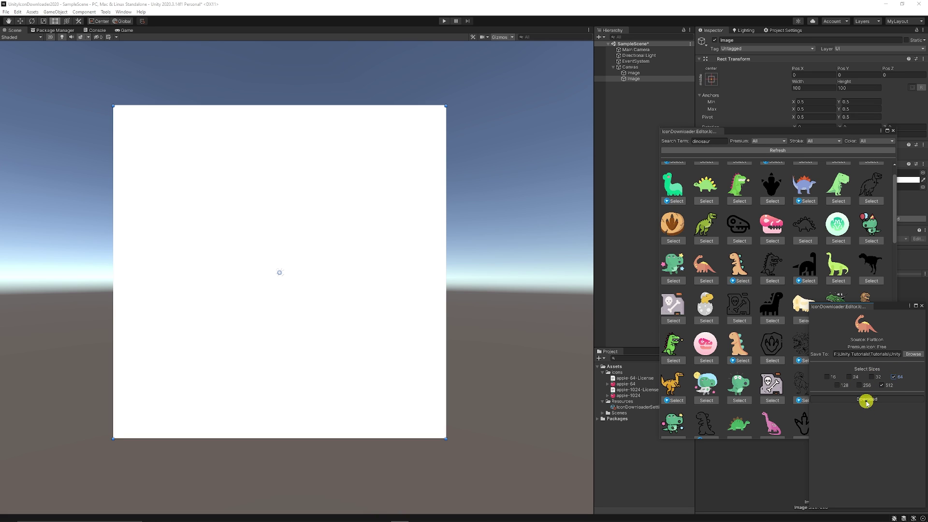
left_click(895, 131)
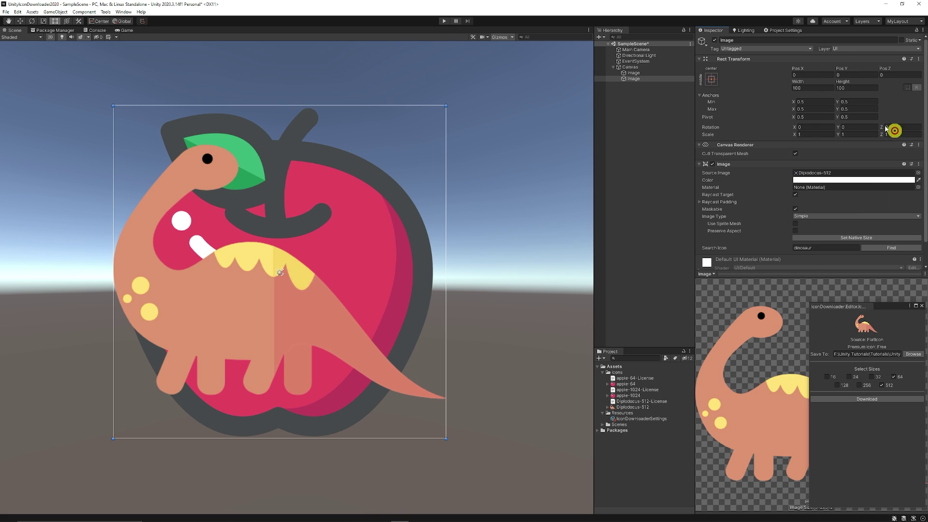
Deactivate the first Image so the apple icon is hidden
left_click(633, 72)
left_click(716, 40)
left_click(606, 184)
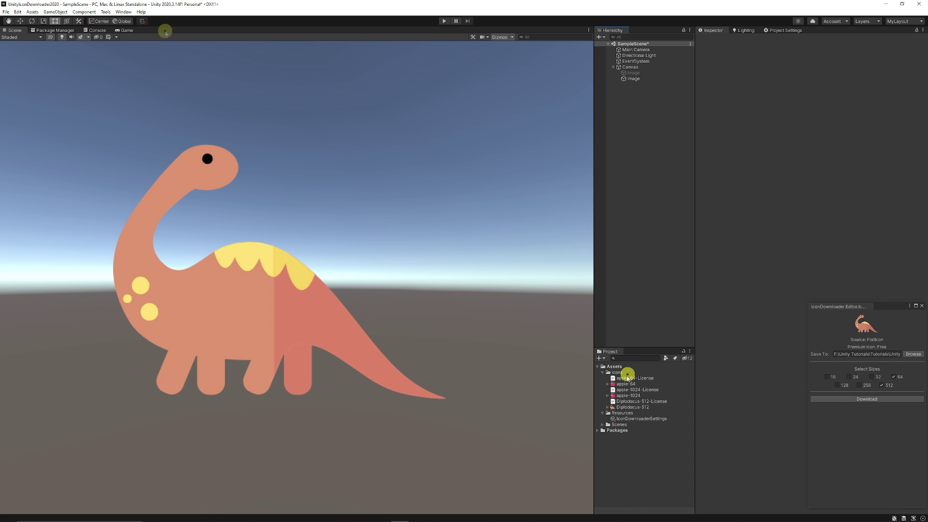
left_click(106, 12)
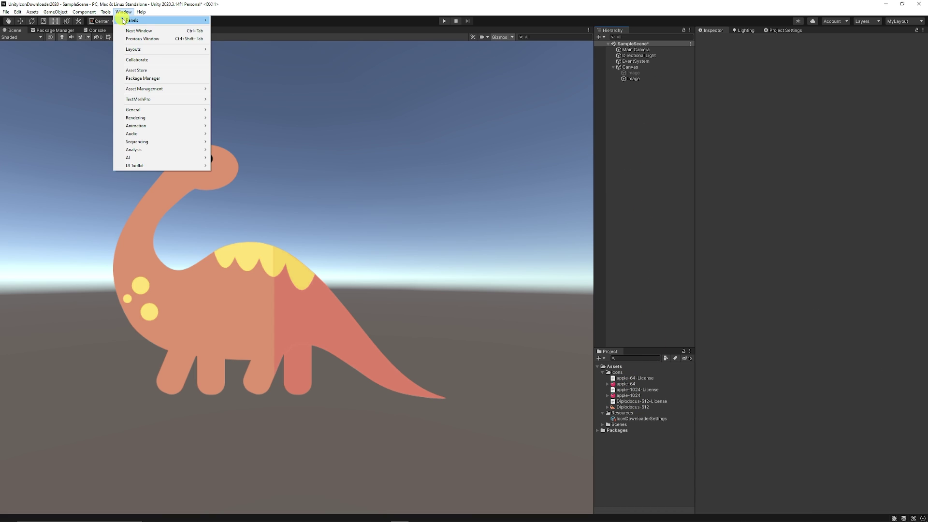
mouse_move(112, 22)
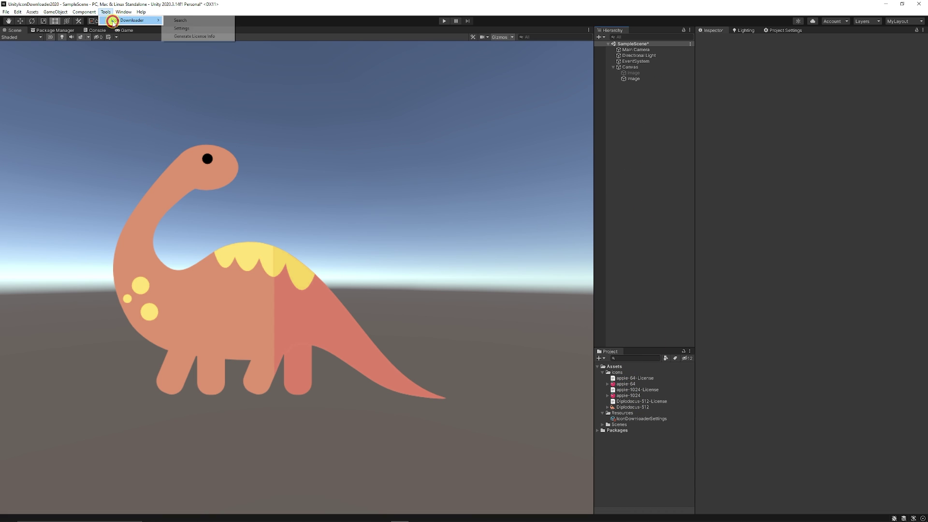
left_click(186, 22)
left_click(271, 39)
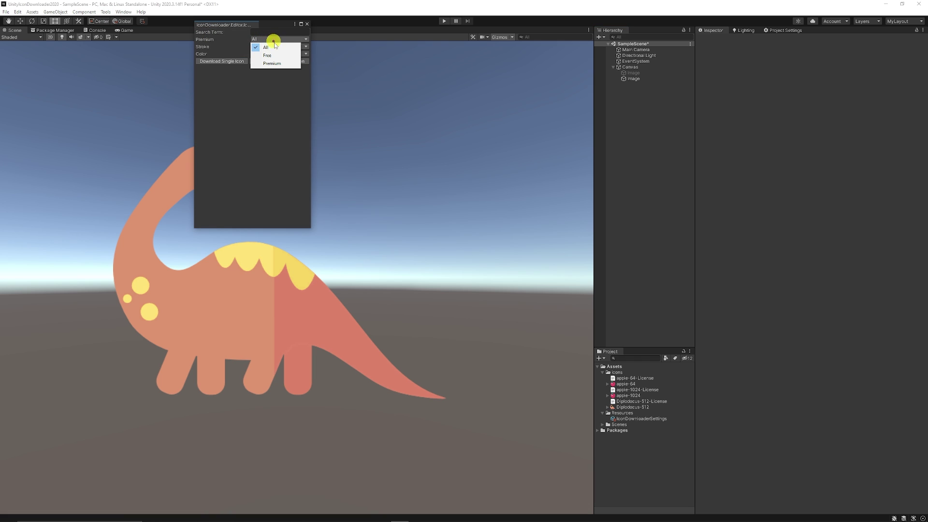
left_click(242, 82)
left_click(270, 47)
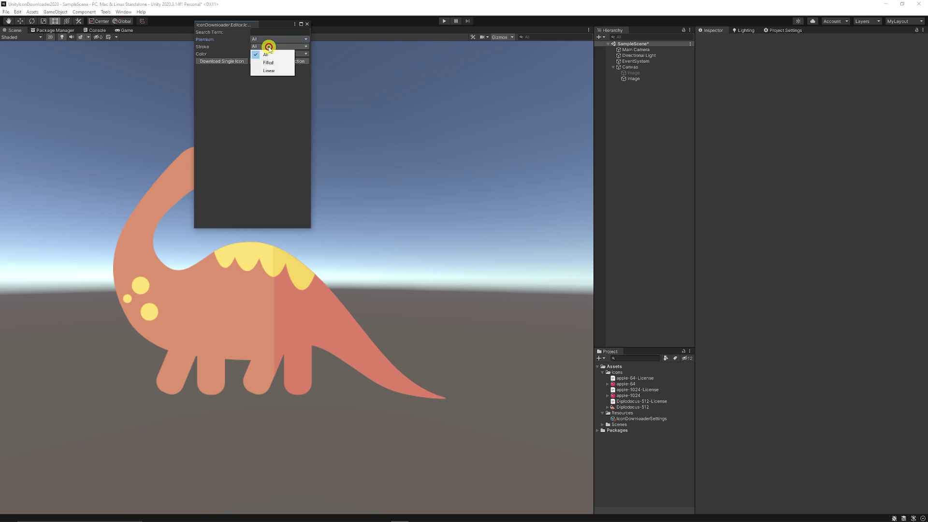
left_click(265, 95)
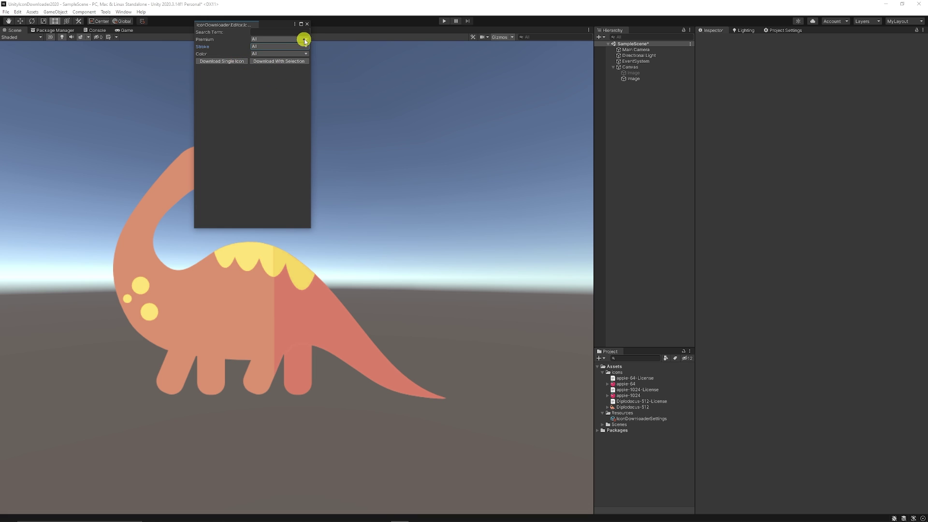
left_click(221, 61)
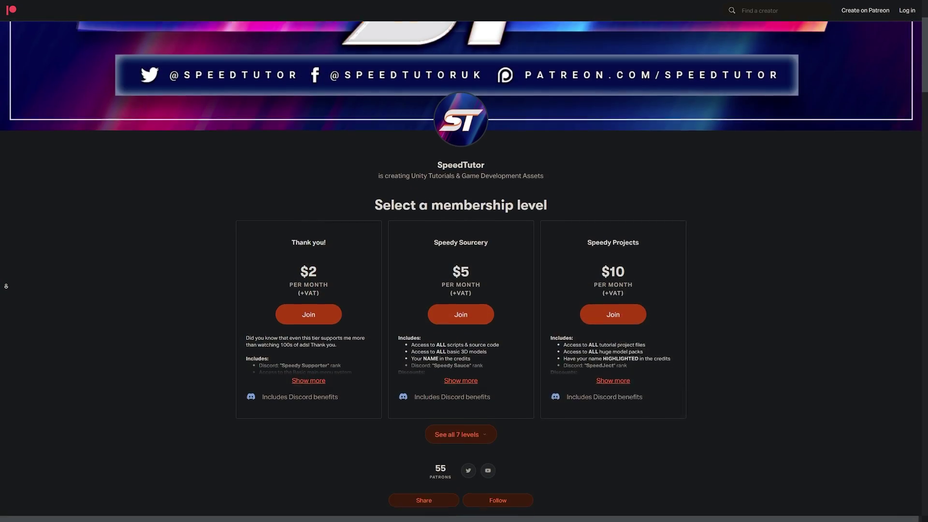
Scroll the SpeedTutor Patreon page past the tiers to the locked Recent posts
scroll(6, 286, "down", 5)
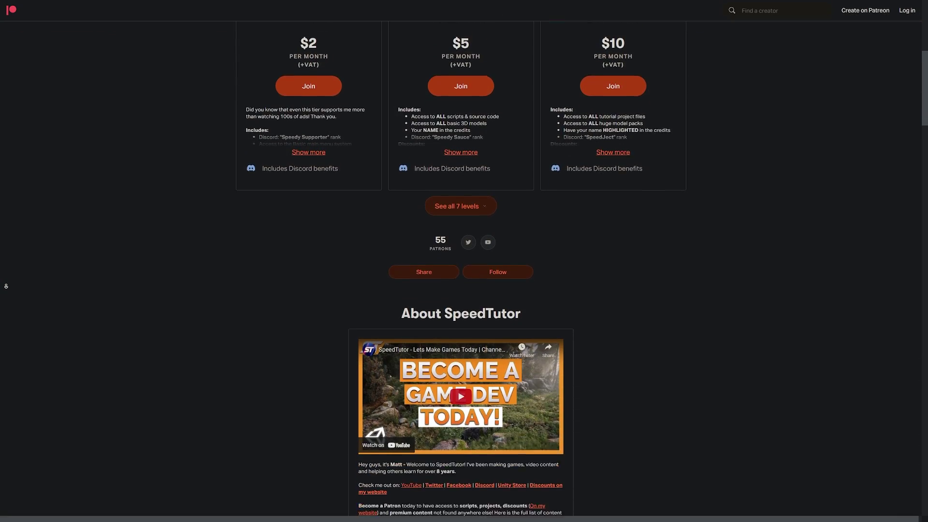
scroll(5, 286, "down", 9)
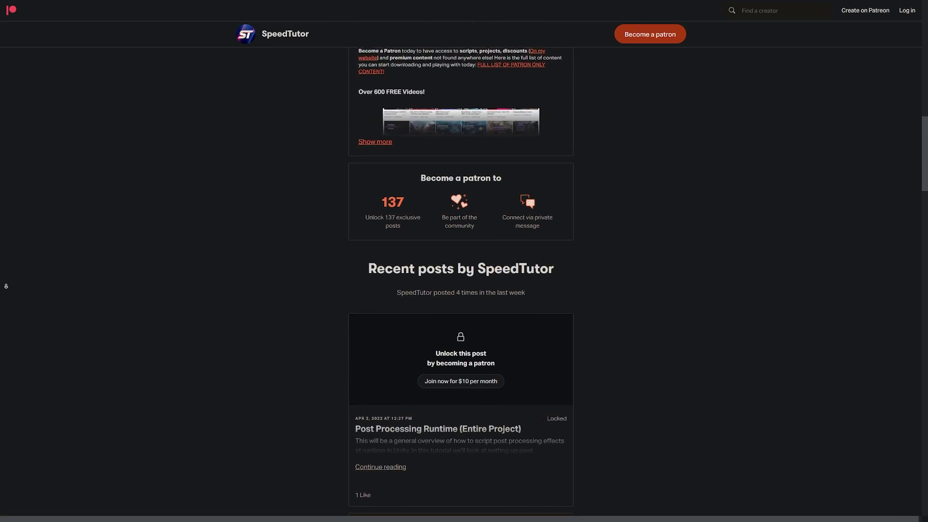
scroll(6, 286, "down", 5)
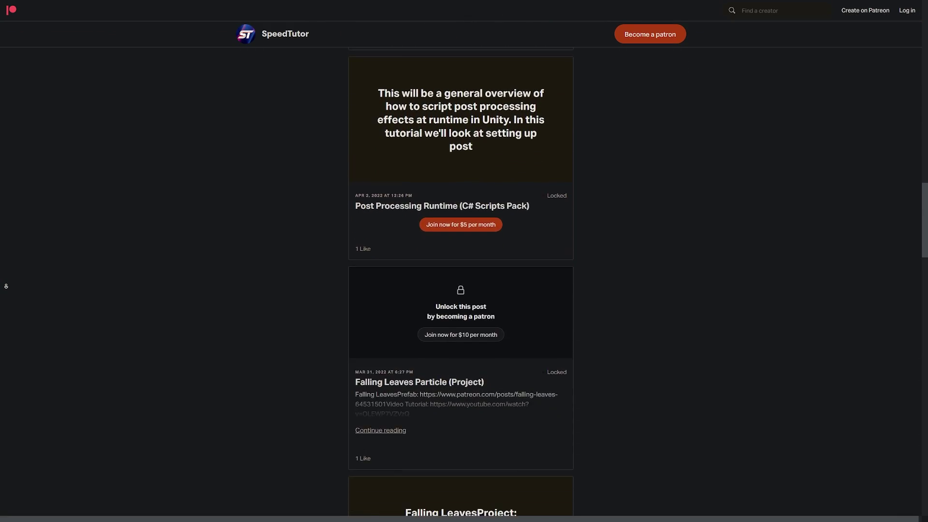
scroll(6, 286, "down", 7)
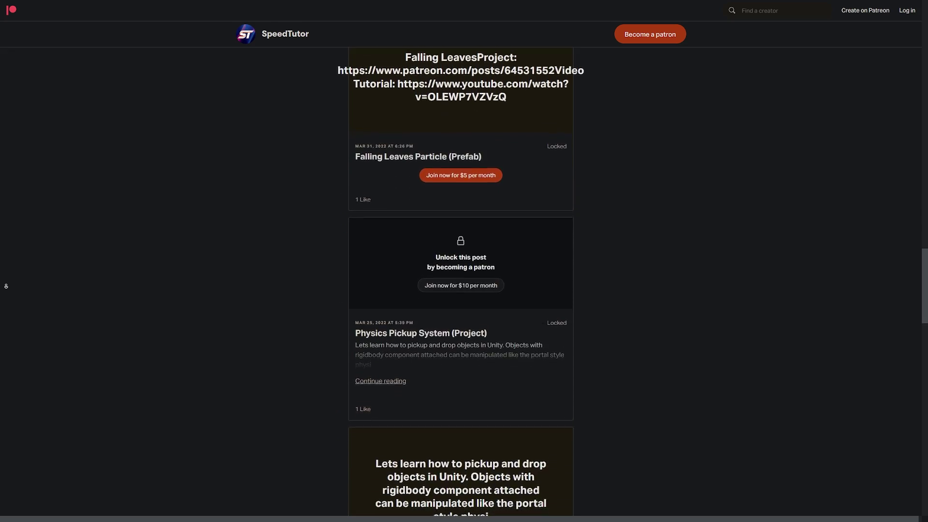
scroll(6, 286, "down", 7)
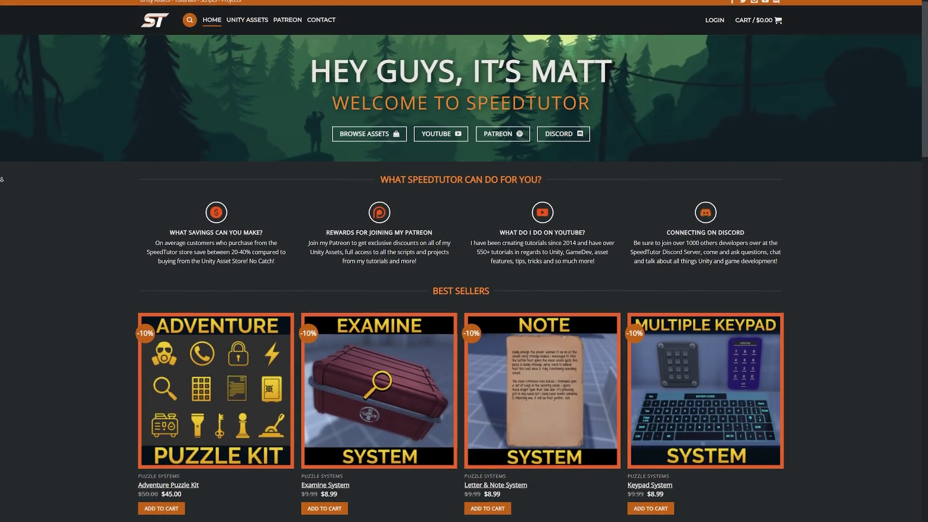
Scroll the SpeedTutor homepage down to the Best Sellers and Puzzle Systems sections
scroll(2, 182, "down", 1)
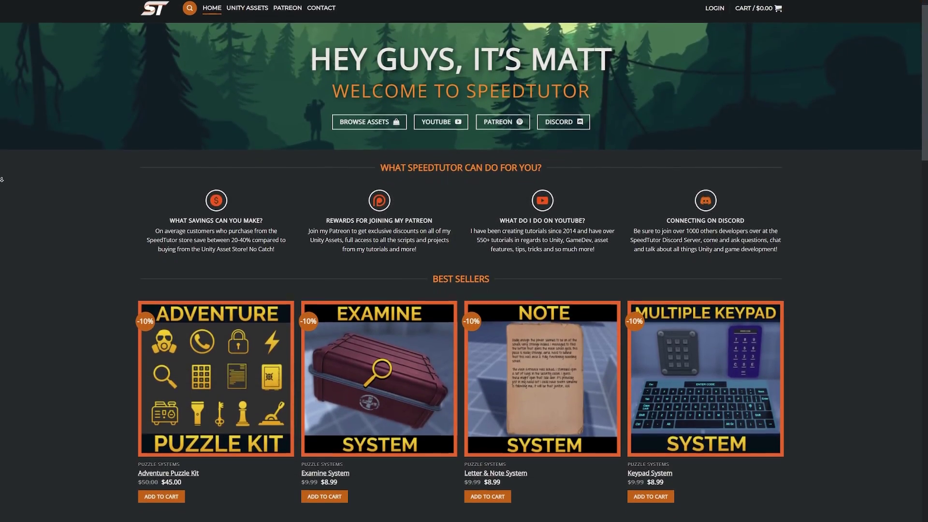
scroll(2, 181, "down", 2)
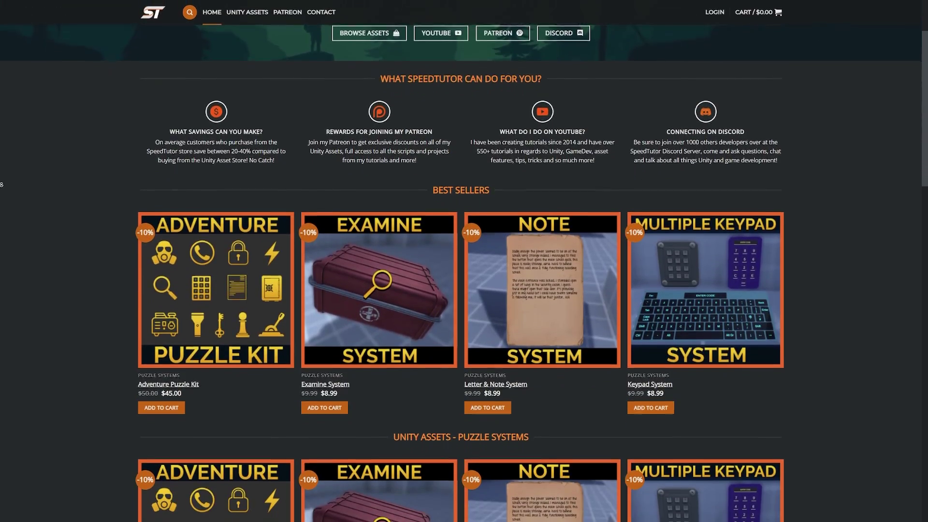
scroll(2, 185, "down", 3)
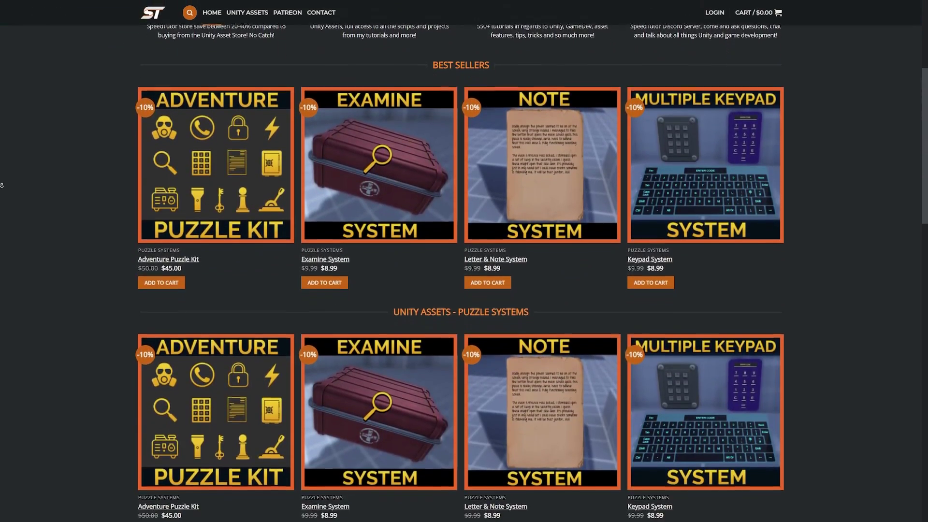